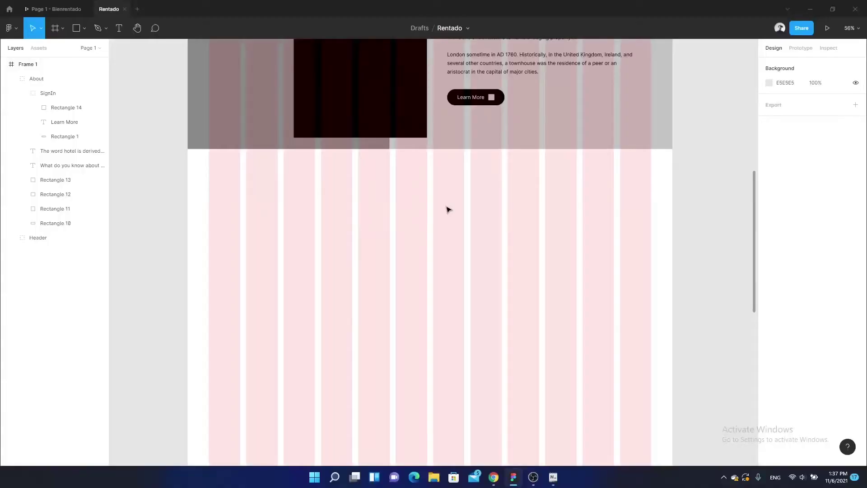
Check the finished hotel listing reference, then return to the Rentado design file
left_click(59, 9)
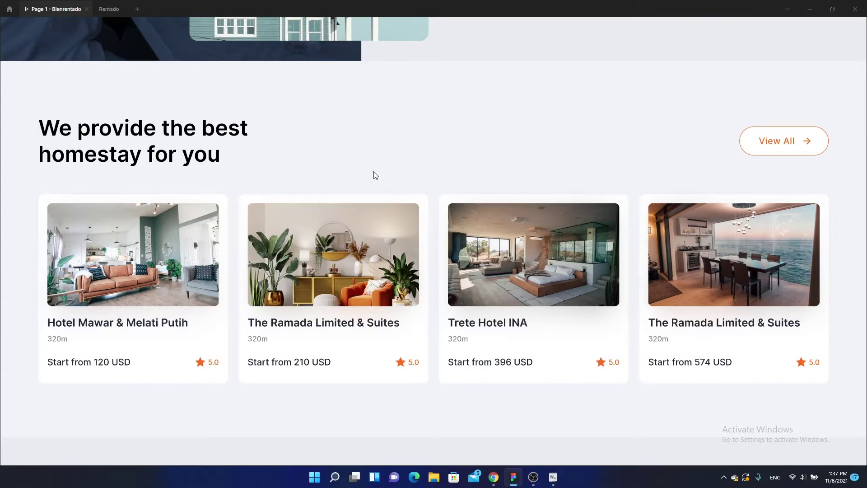
left_click(108, 9)
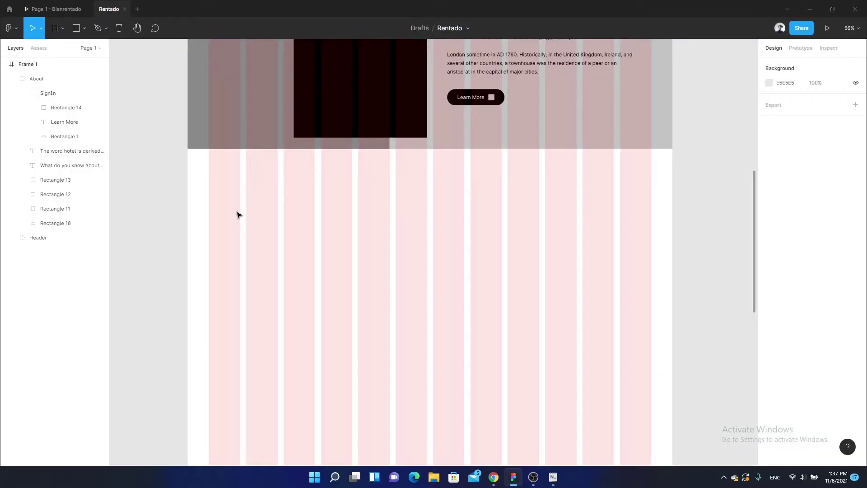
scroll(263, 229, "up", 5)
Draw a 420-wide card rectangle below the About section
key("r")
left_click_drag(285, 194, 384, 271)
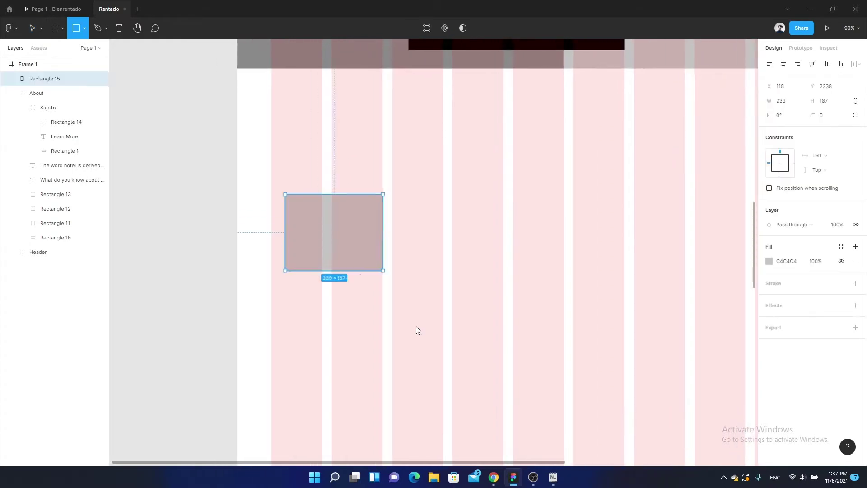
mouse_move(418, 331)
left_mouse_down()
mouse_move(445, 351)
mouse_move(435, 324)
left_mouse_up()
left_click_drag(281, 259, 270, 260)
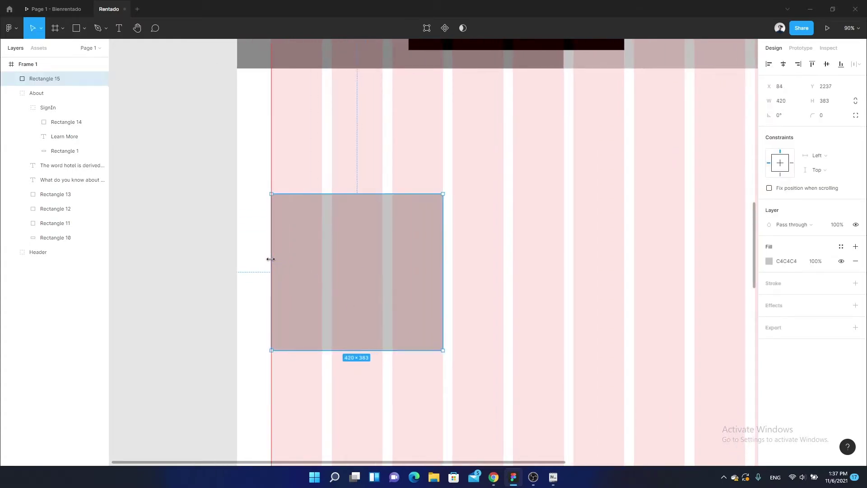
scroll(339, 262, "up", 3, "ctrl")
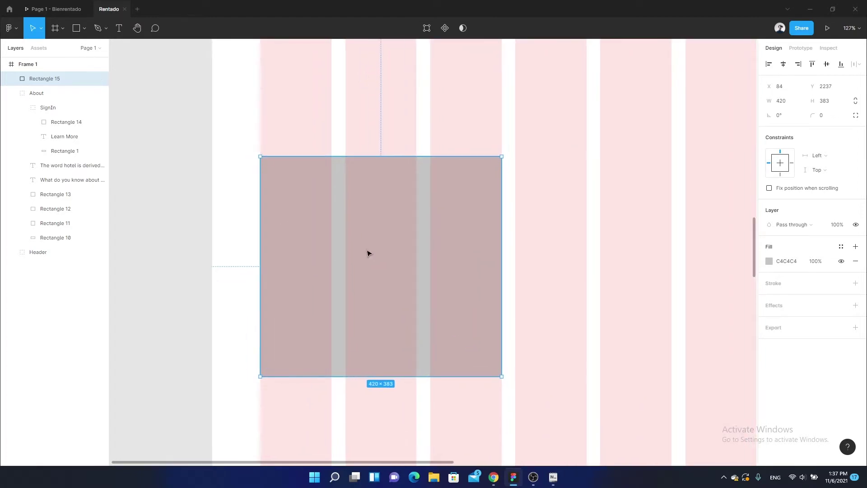
Duplicate the card rectangle and shrink the copy inside it with margins
key("ctrl+d")
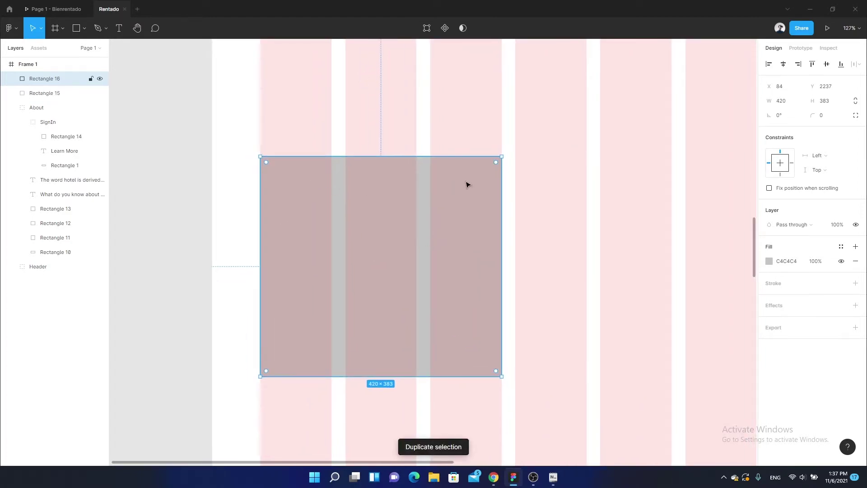
left_click(502, 188)
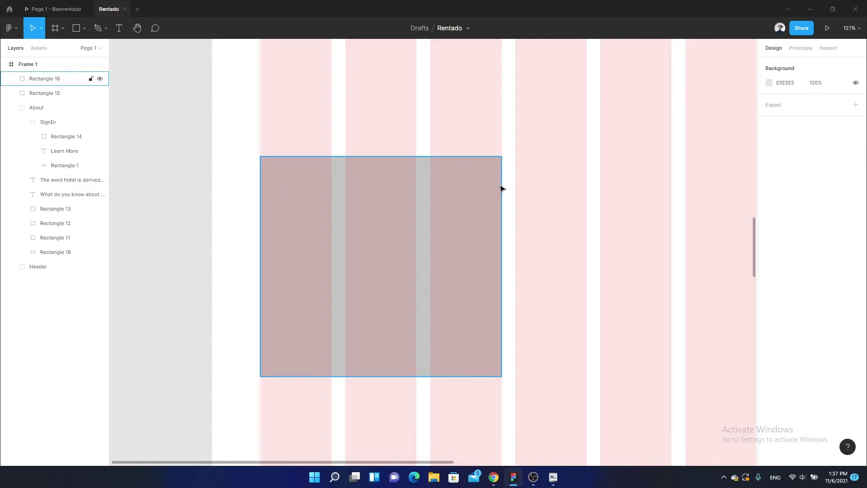
left_click(503, 188)
scroll(503, 176, "up", 3)
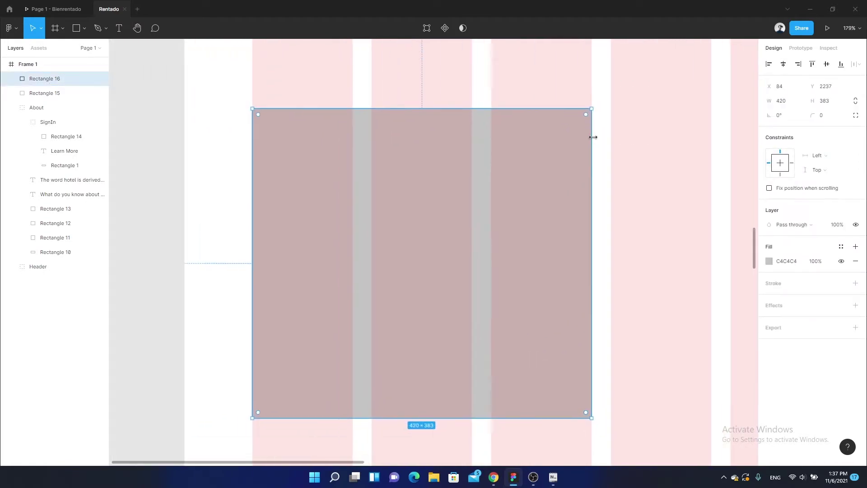
left_click_drag(592, 135, 577, 136)
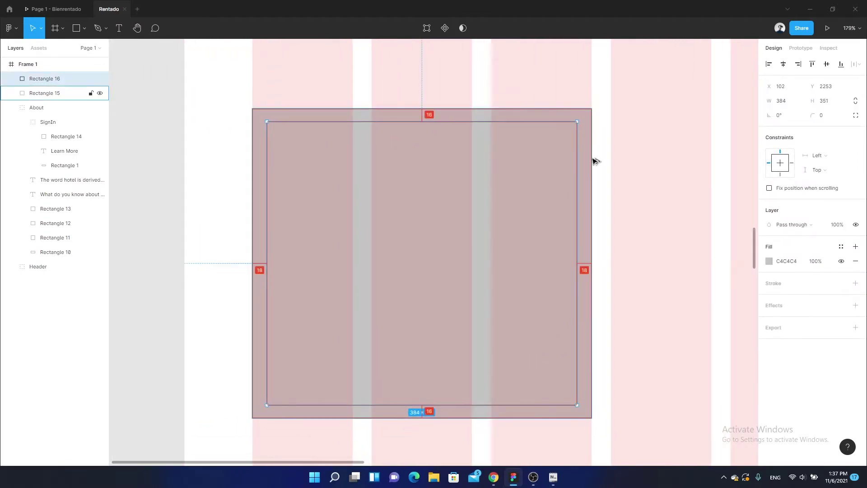
key("Down")
key("Down")
key("Down")
key("Down")
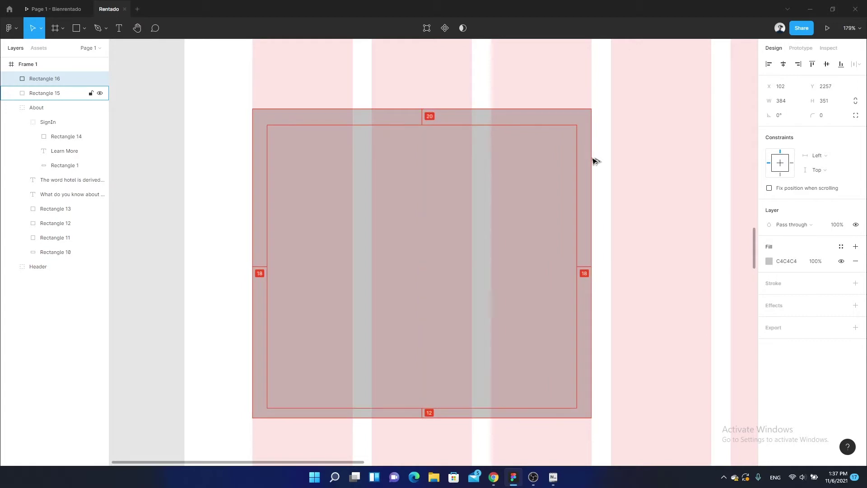
scroll(306, 221, "up", 5)
scroll(307, 225, "up", 3)
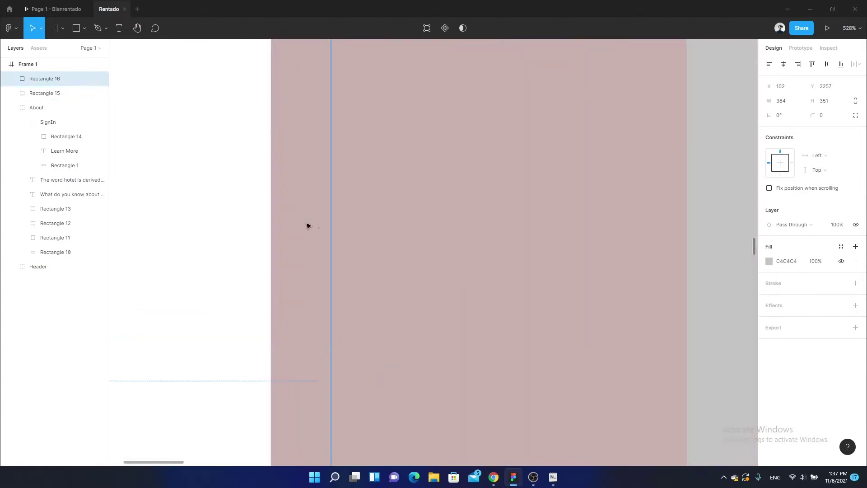
left_click_drag(336, 244, 345, 245)
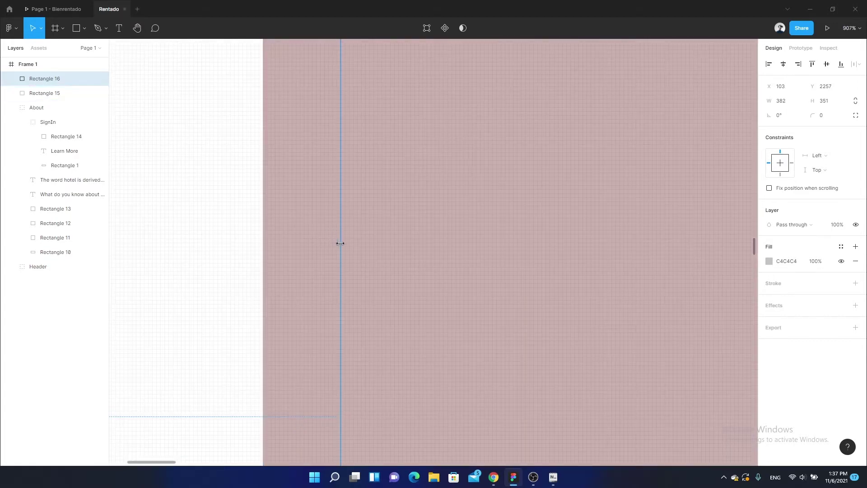
Size the inner rectangle to a 380×249 image block with a dark fill
scroll(335, 243, "down", 2)
scroll(418, 262, "down", 3)
scroll(401, 234, "down", 2)
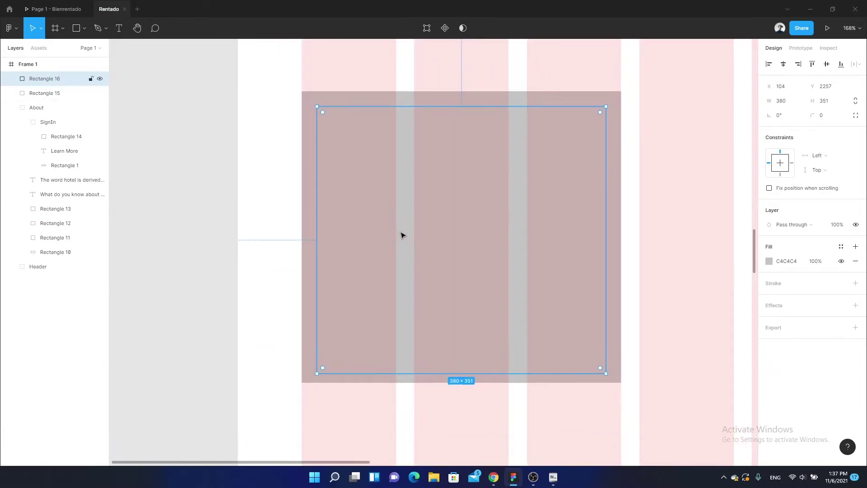
scroll(497, 257, "down", 2)
left_click_drag(478, 326, 492, 269)
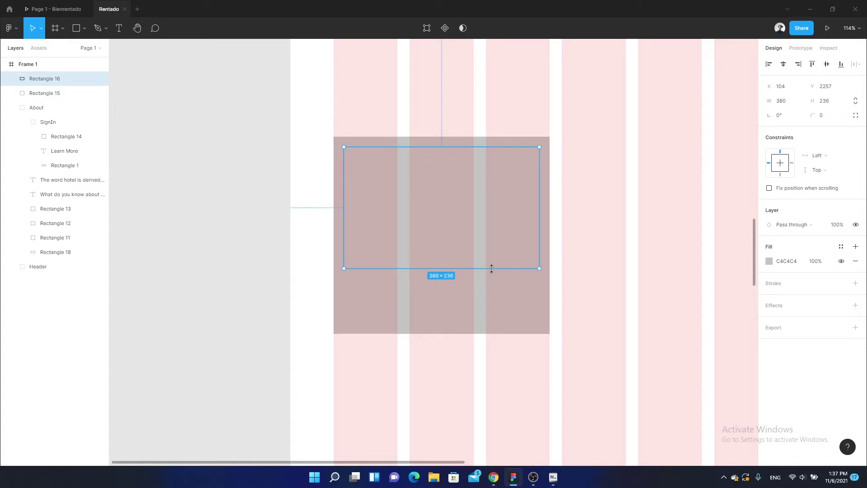
left_click_drag(496, 271, 496, 275)
left_click(770, 261)
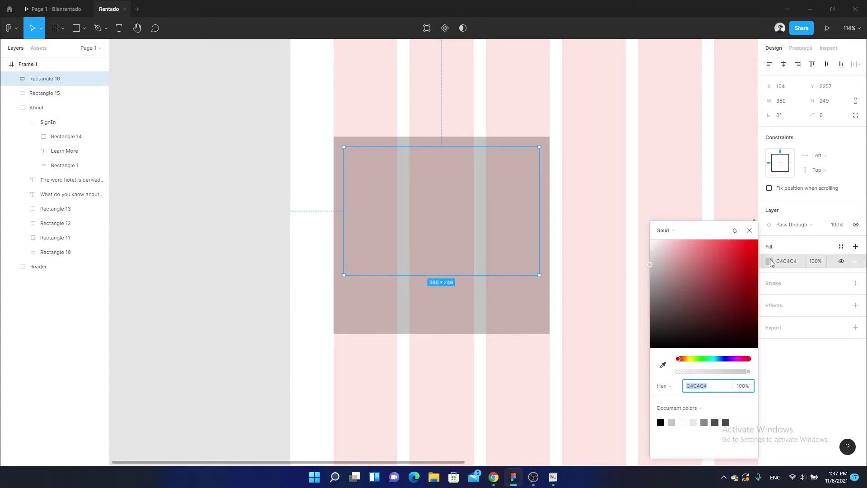
left_click(661, 423)
Extend the outer card rectangle down to 440 tall
left_click(523, 316)
scroll(463, 306, "down", 1)
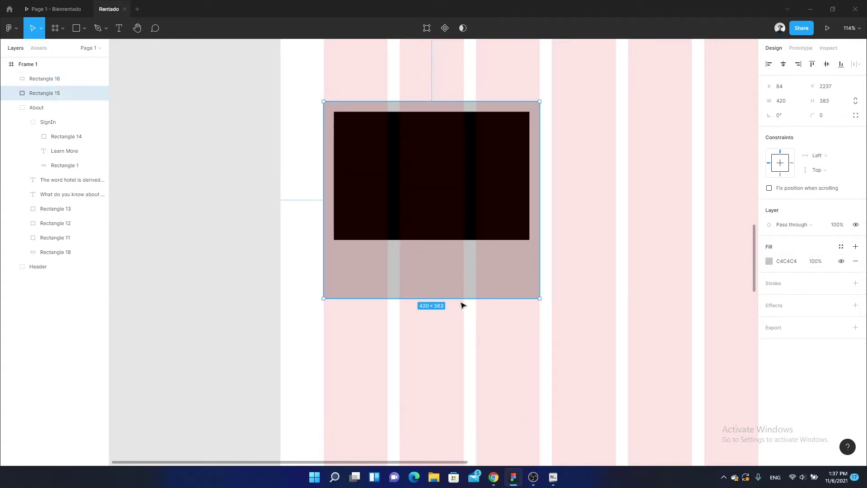
left_click_drag(460, 297, 460, 327)
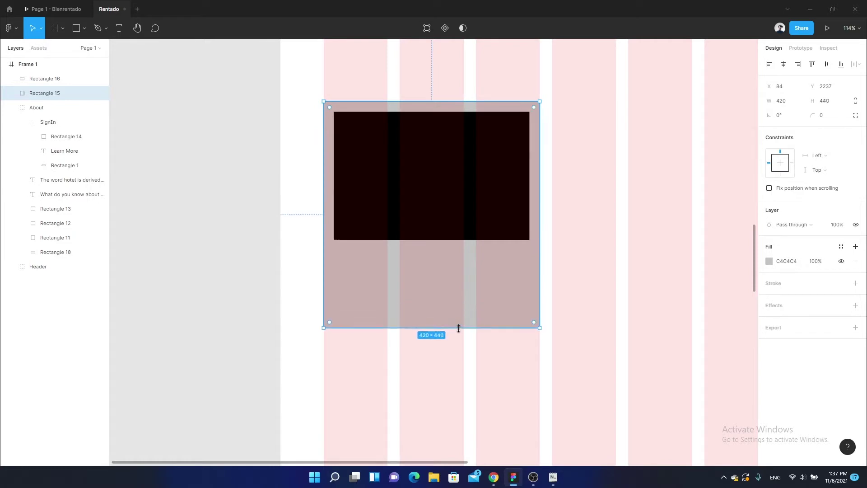
scroll(446, 349, "up", 1)
left_click(518, 351)
scroll(528, 328, "down", 1)
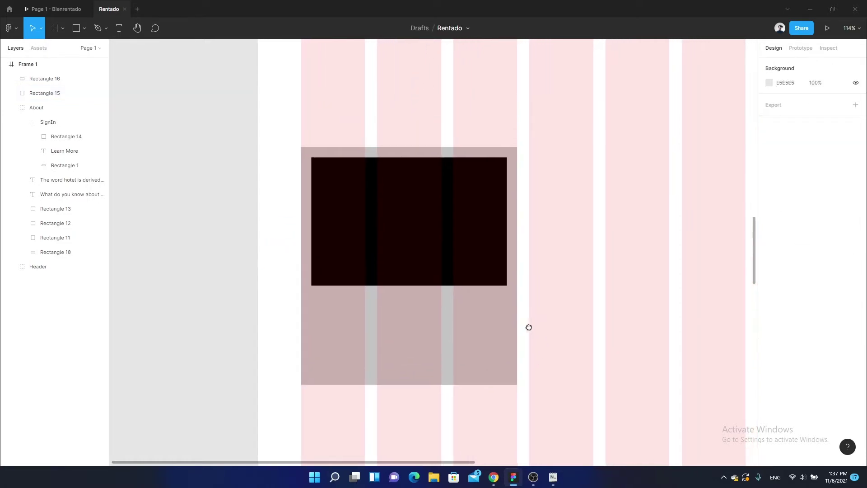
left_click_drag(510, 320, 545, 301)
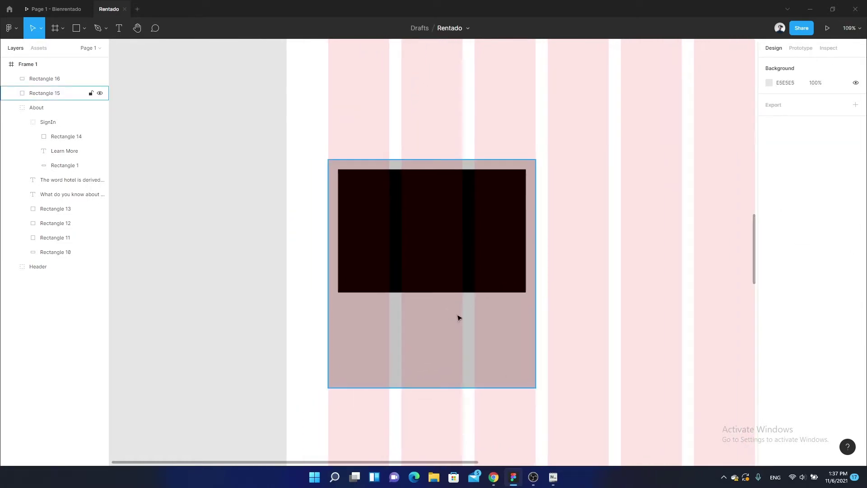
scroll(459, 316, "up", 1)
Add the text 'Hotel Mawar & Melati Putih' below the card image
key("t")
left_click(363, 322)
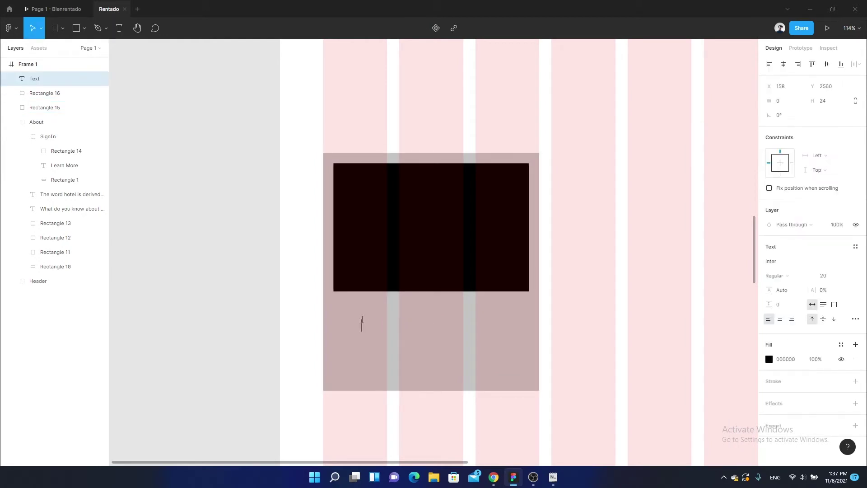
type("Hotel Mw")
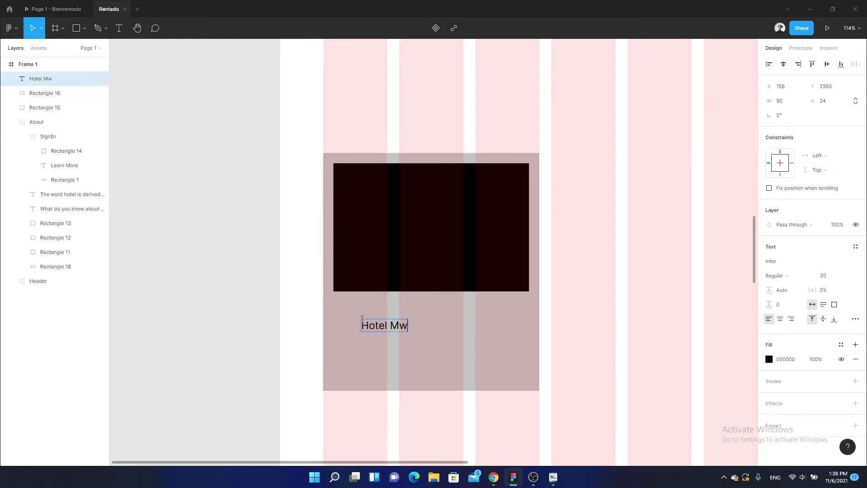
type("awar & Melati Putih")
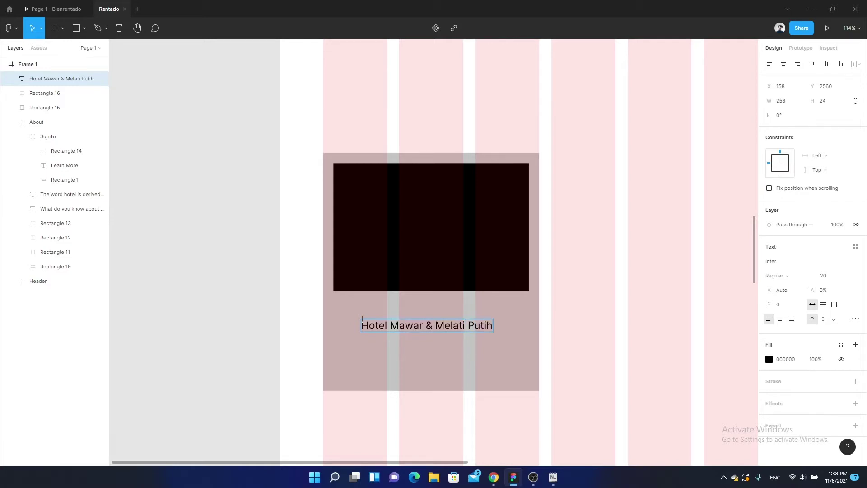
key("Escape")
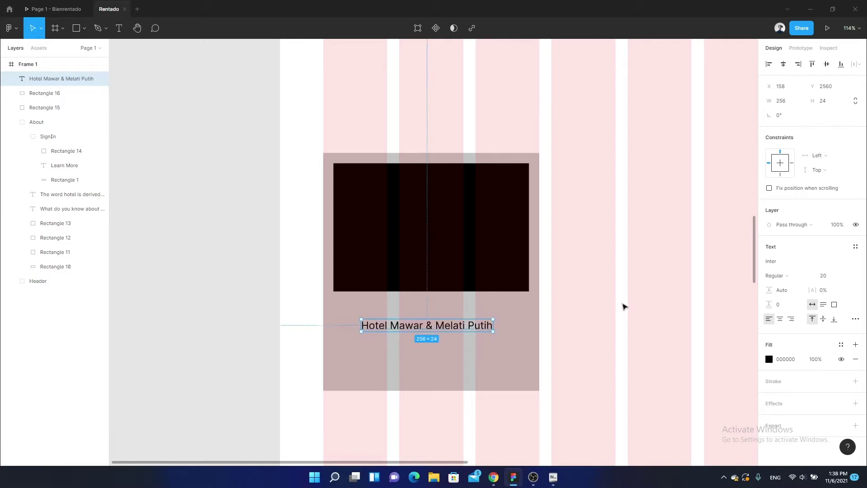
Set the hotel name to Inter Semi Bold, 24 px
left_click(825, 276)
type("4")
key("Return")
left_click(796, 275)
left_click(798, 297)
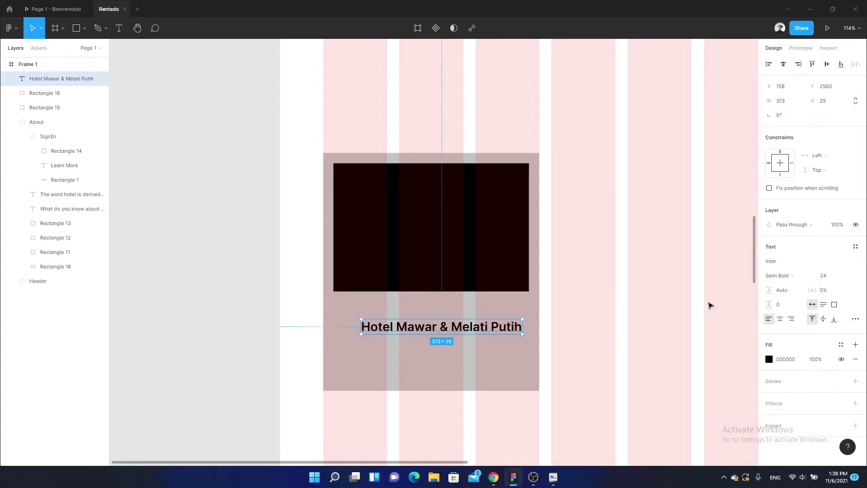
Align the hotel name with the image's left edge, just beneath it
left_click_drag(452, 331, 424, 317)
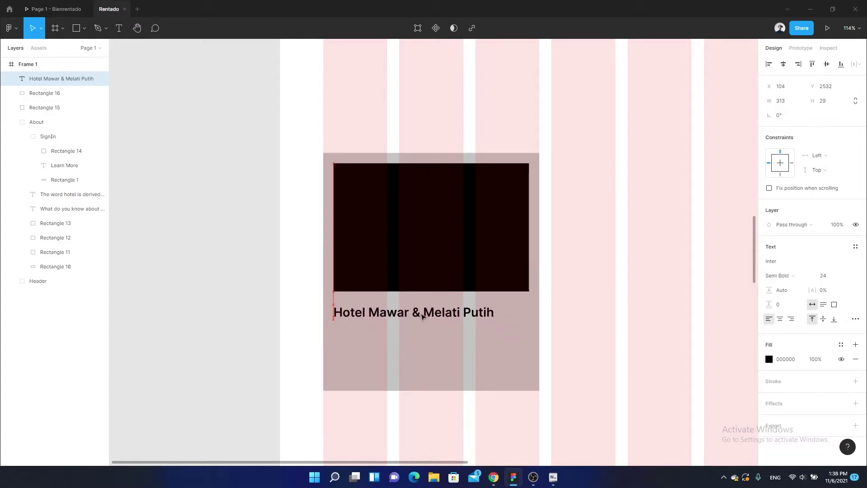
key("Up")
key("Up")
key("Up")
key("Up")
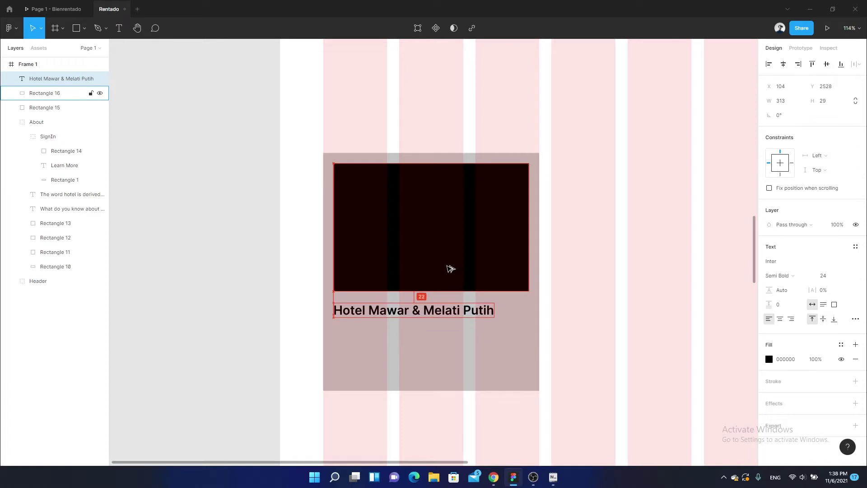
key("Up")
key("Up")
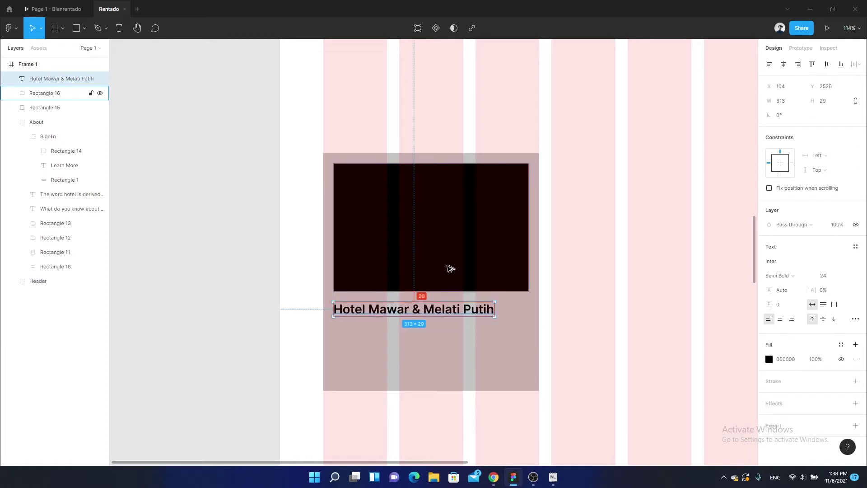
scroll(406, 257, "down", 1)
scroll(429, 316, "up", 3)
left_click(407, 264)
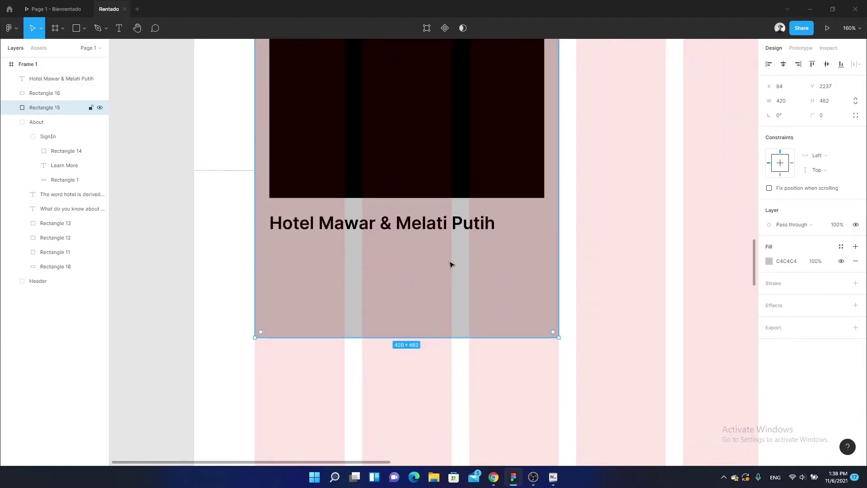
Duplicate the hotel name lower down and change it to 'Start from 120 USD' at 20 px
left_click_drag(379, 235, 378, 310)
key("shift+Down")
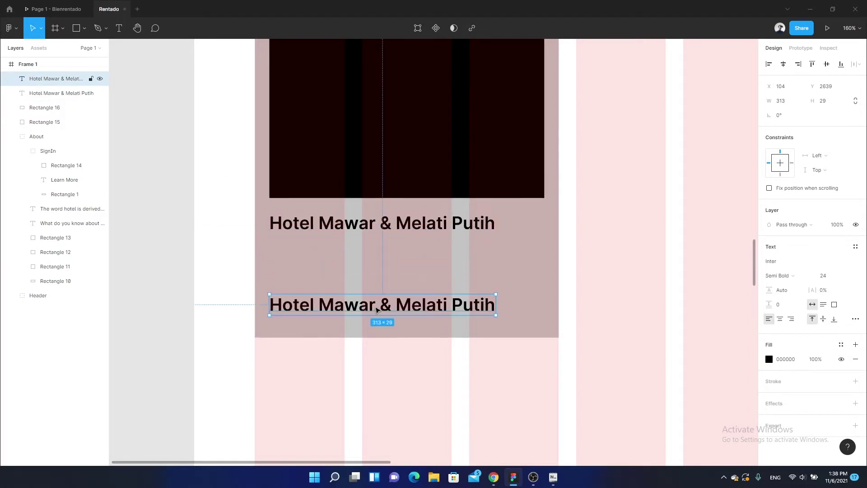
left_click(826, 279)
type("20")
key("Return")
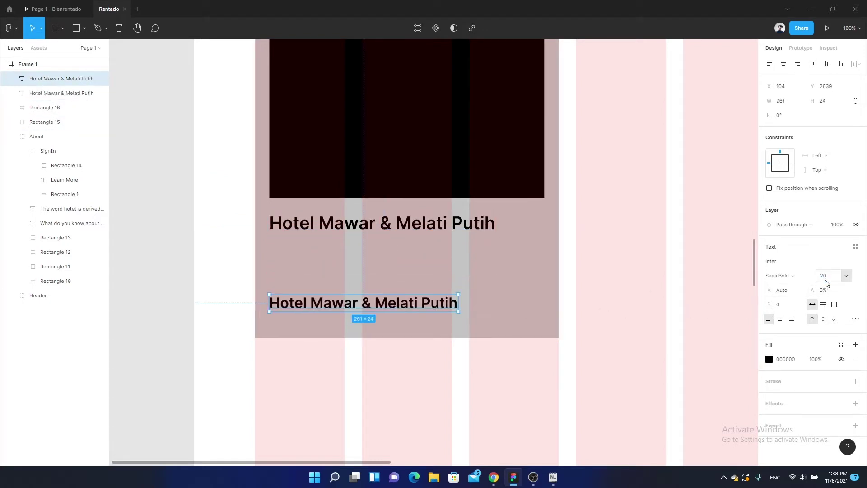
double_click(431, 298)
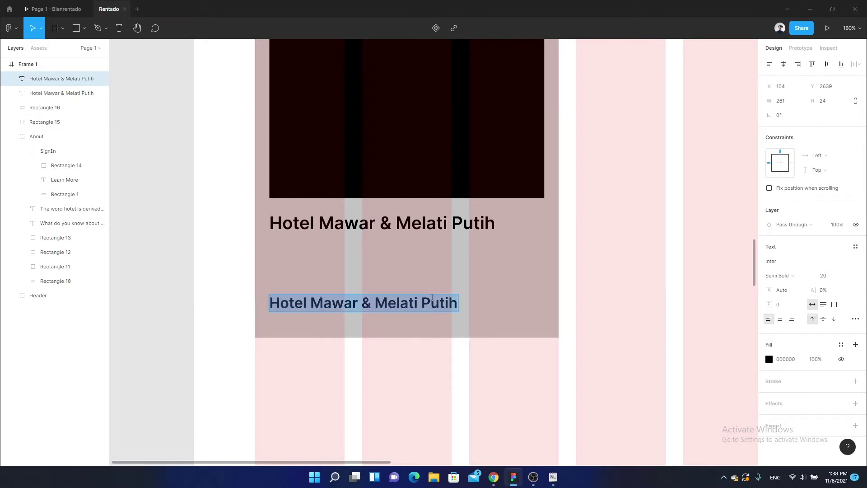
type("Start")
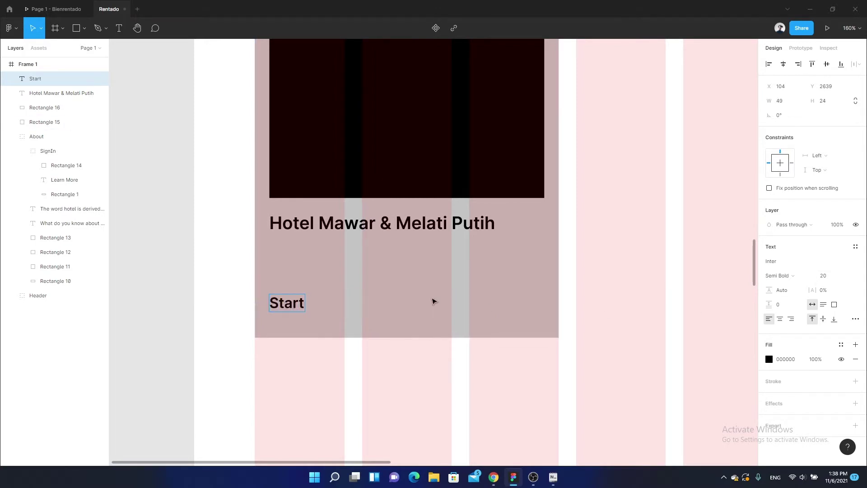
type("rom  120")
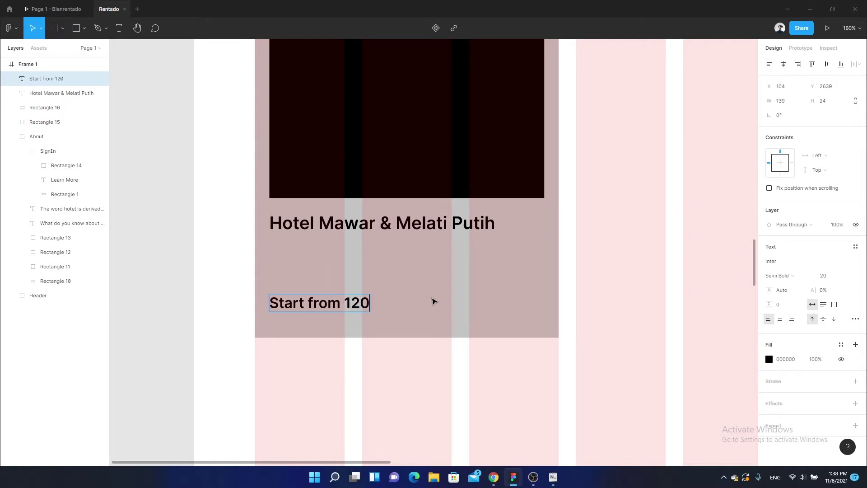
type("USD")
key("Escape")
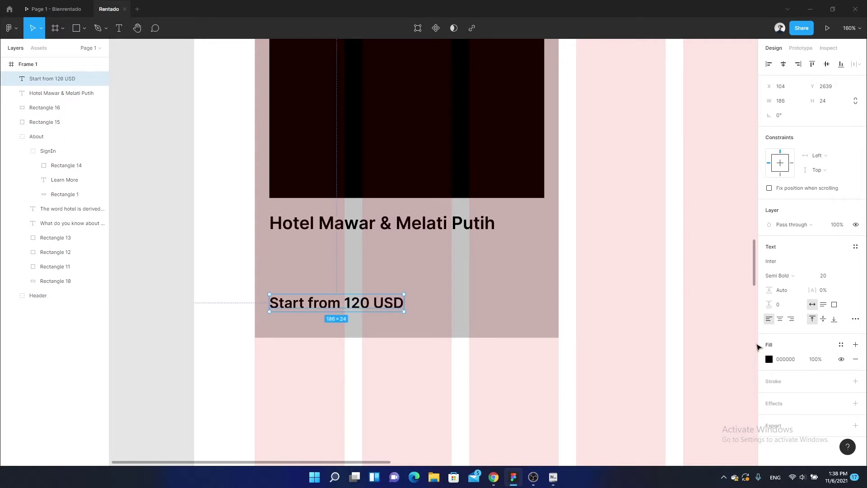
left_click(797, 275)
Make the price line Medium, then copy it under the heading reading '320m'
left_click(802, 262)
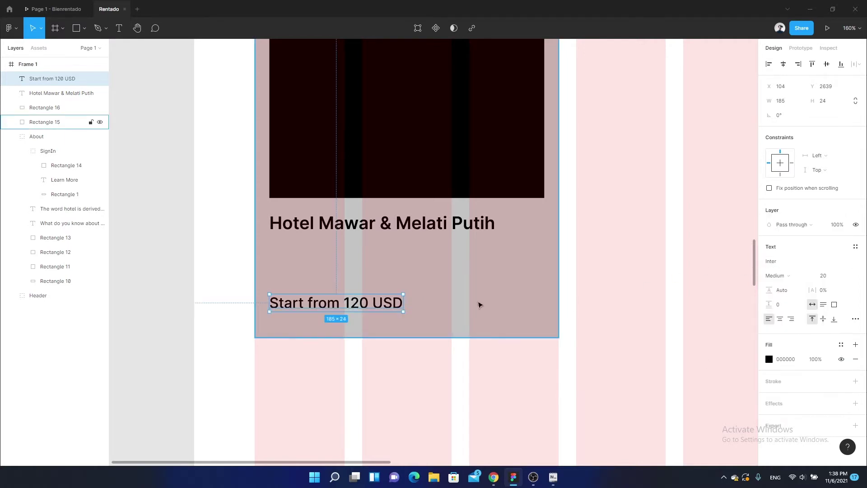
left_click_drag(348, 303, 348, 269, "alt")
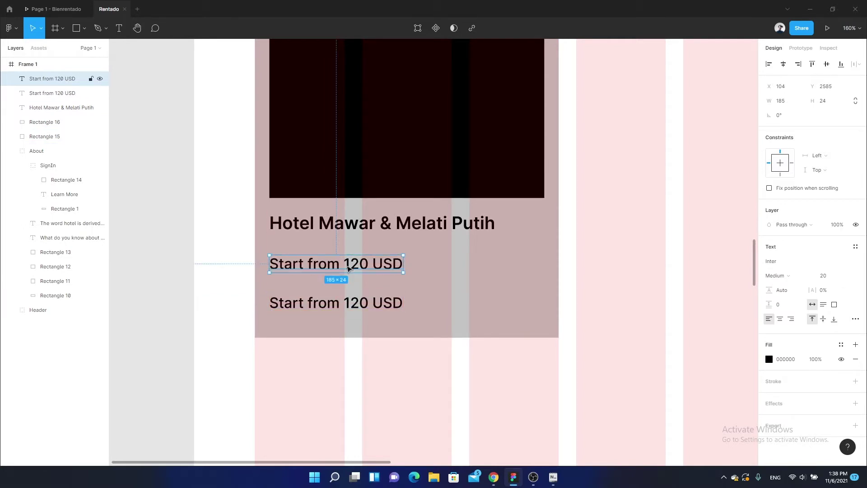
double_click(348, 269)
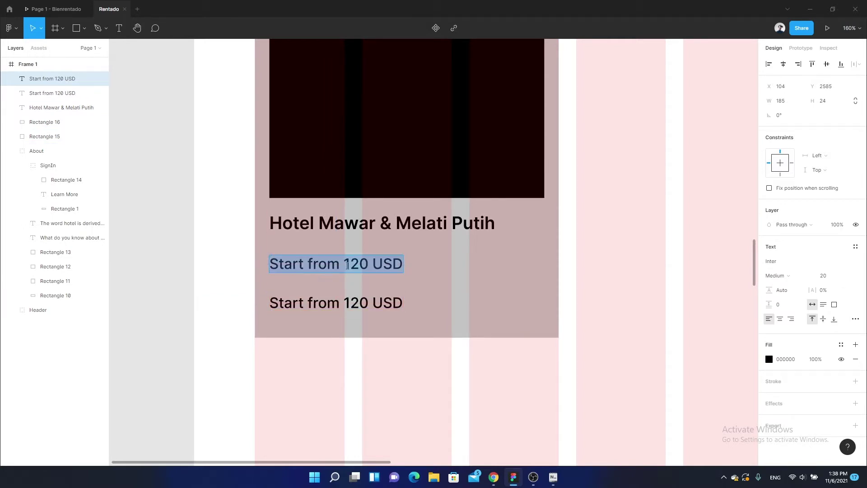
type("320m")
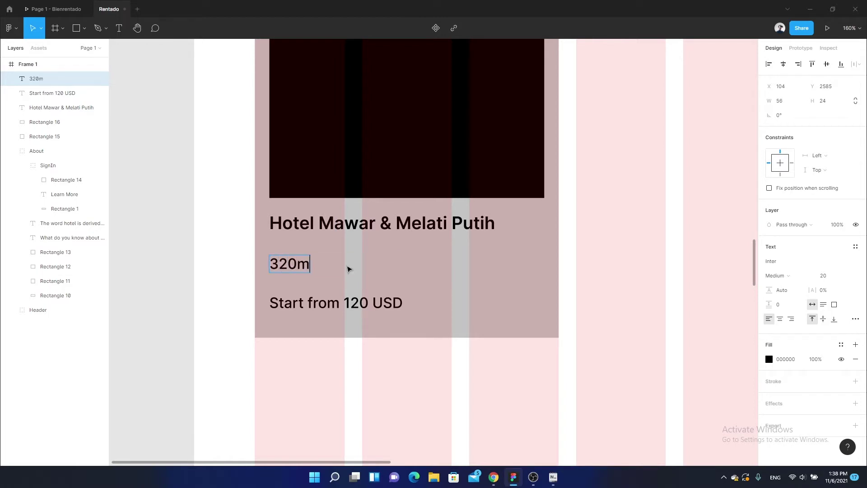
key("Escape")
Set '320m' to 16 px and move it and the price line up under the name
left_click(831, 277)
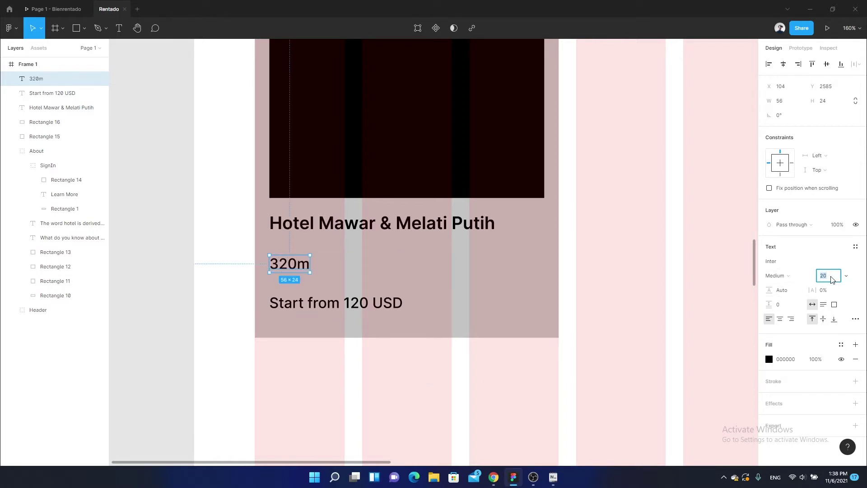
type("16")
key("Return")
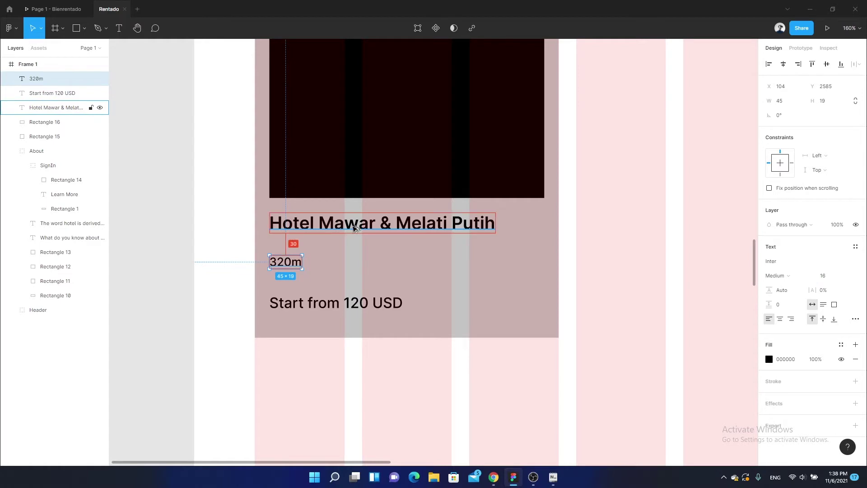
key("Up")
key("Up")
key("Up")
key("Up")
key("Up")
key("Up")
key("Up")
key("Up")
key("Up")
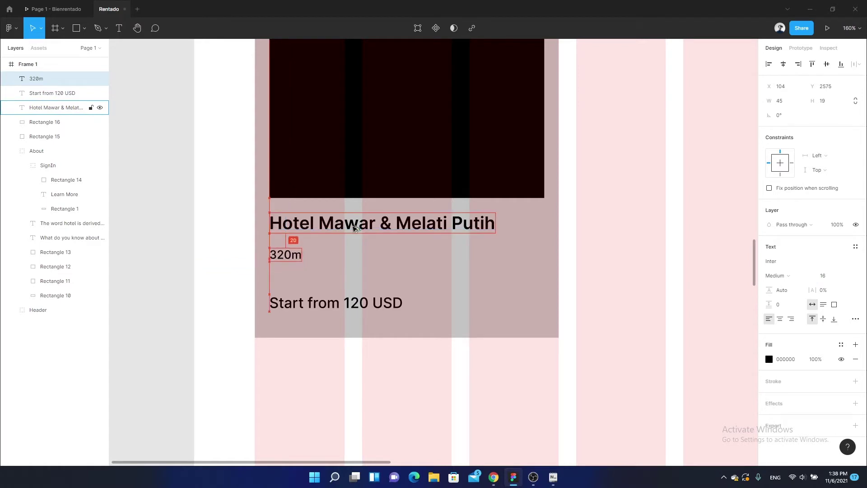
key("Up")
key("Up")
key("Up")
key("Up")
key("Up")
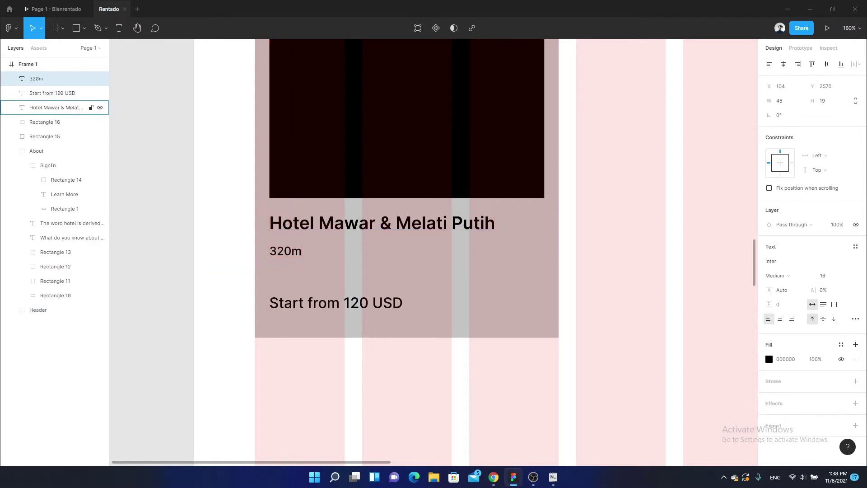
key("Tab")
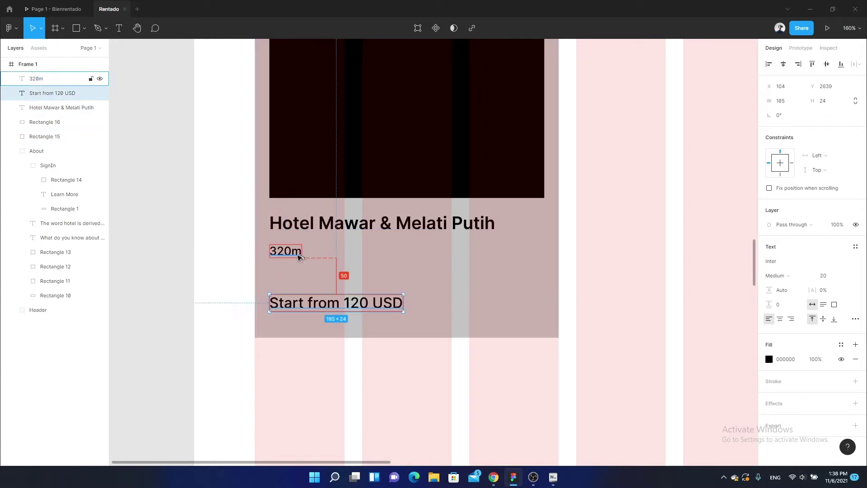
key("shift+Up")
key("shift+Up")
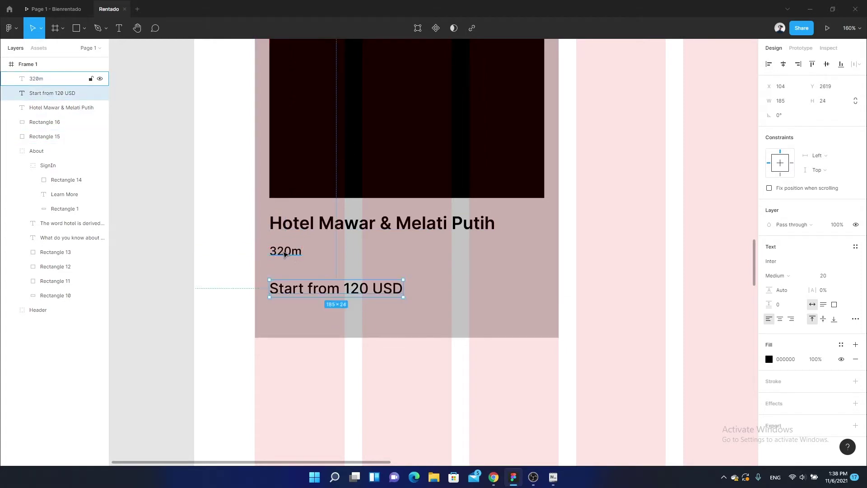
left_click(285, 254)
Copy '320m' to the right end of the price row and change it to '5.0'
left_click_drag(284, 255, 508, 290)
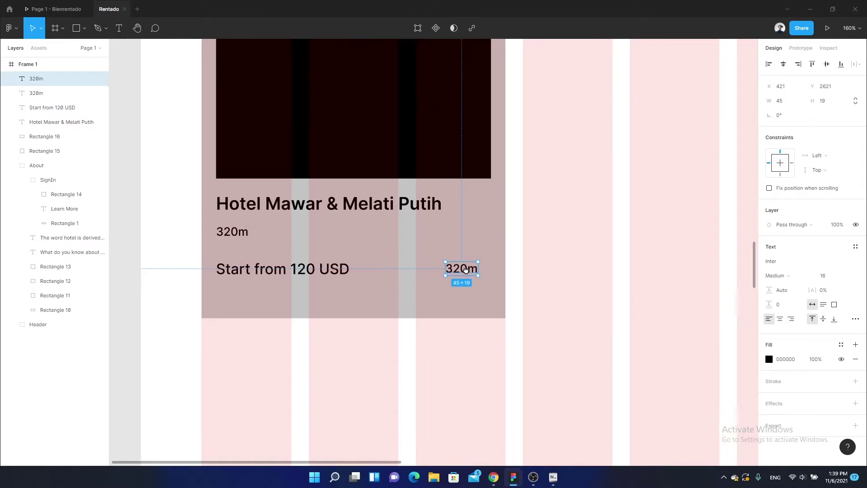
scroll(509, 290, "up", 5)
double_click(481, 289)
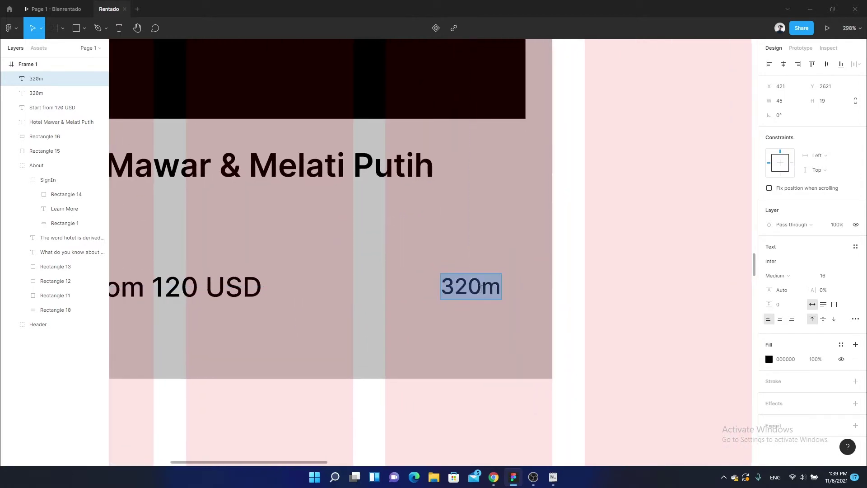
type("5.9")
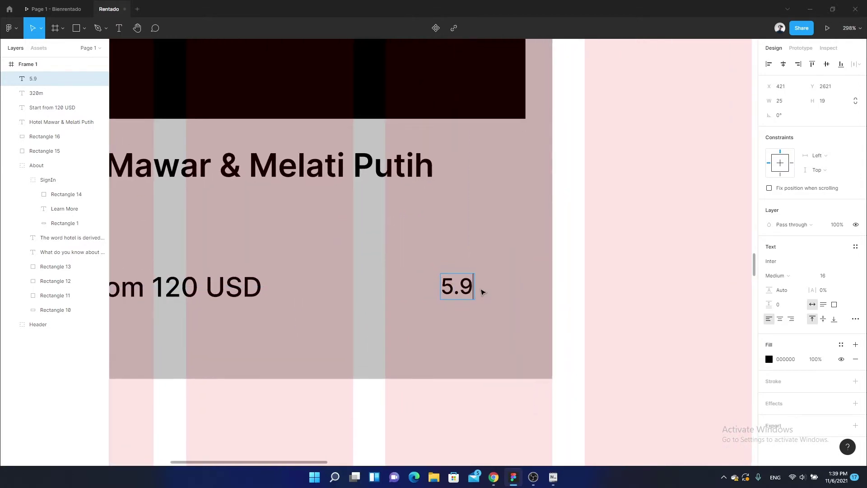
key("BackSpace")
type("0")
key("Escape")
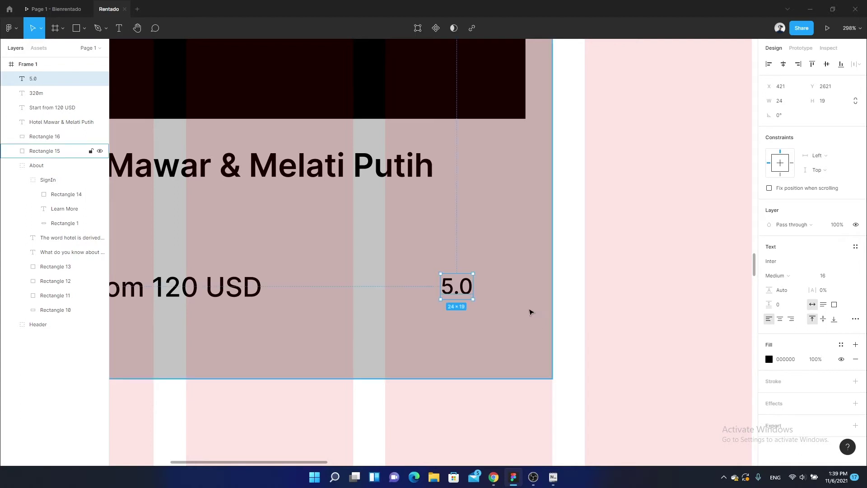
scroll(471, 342, "up", 2)
scroll(433, 344, "up", 2)
left_click_drag(433, 344, 479, 344)
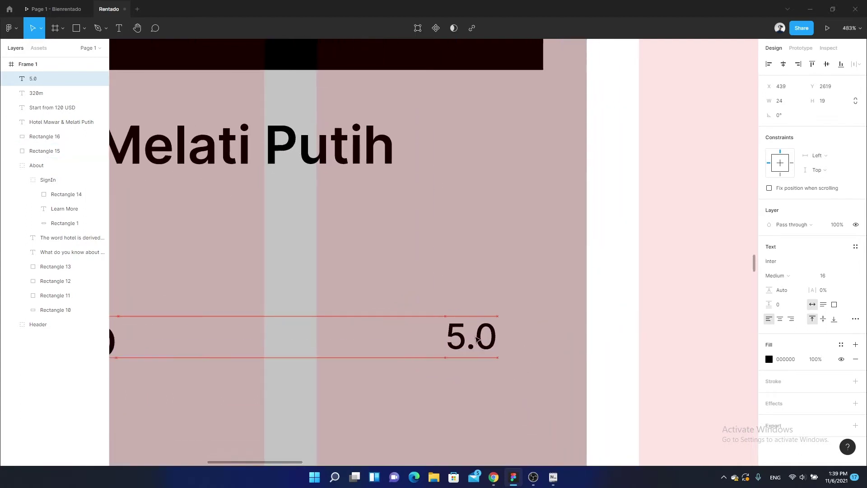
left_click(673, 344)
Draw a small black square to the left of the 5.0 rating
scroll(500, 328, "down", 1)
scroll(501, 329, "up", 3)
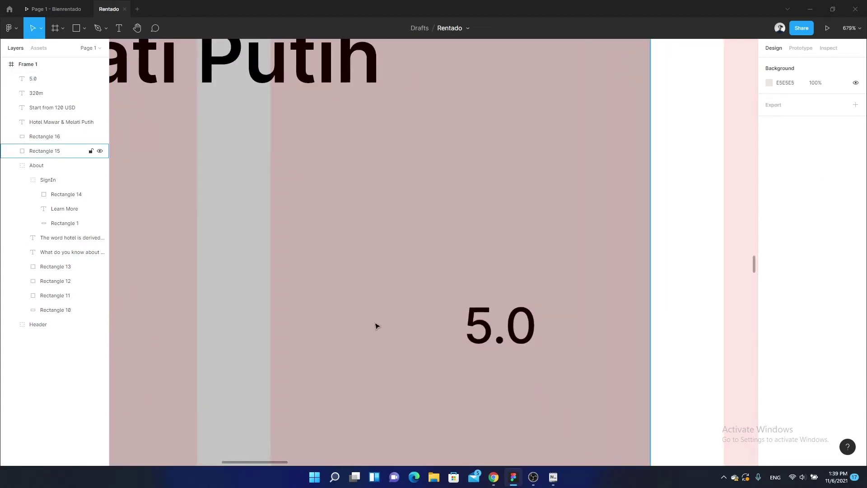
key("r")
mouse_move(362, 305)
left_mouse_down()
mouse_move(427, 368)
mouse_move(416, 336)
mouse_move(423, 331)
left_mouse_up()
left_click(769, 262)
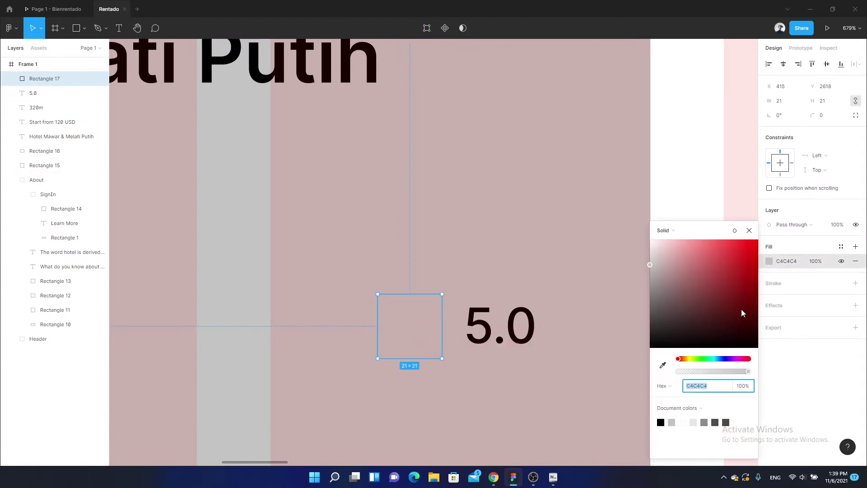
left_click(662, 423)
left_click(677, 253)
left_click(410, 326)
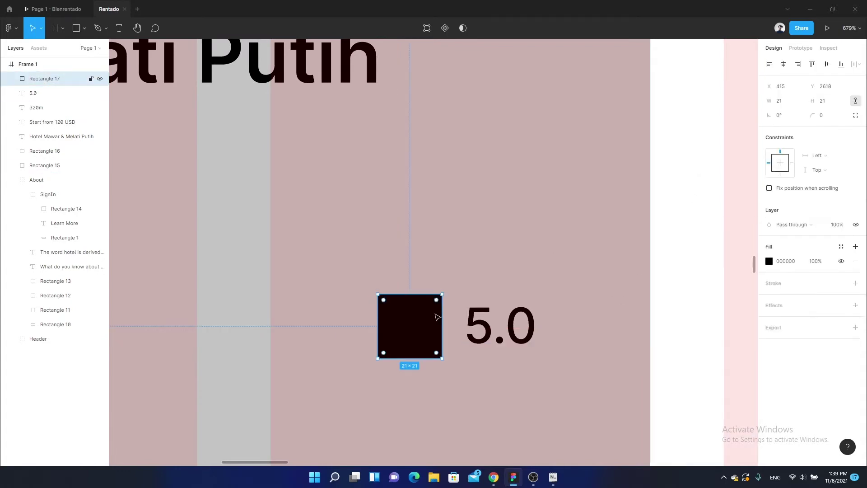
Resize the square to 24×24, nudge it beside 5.0, and group them
left_click(829, 103)
type("24")
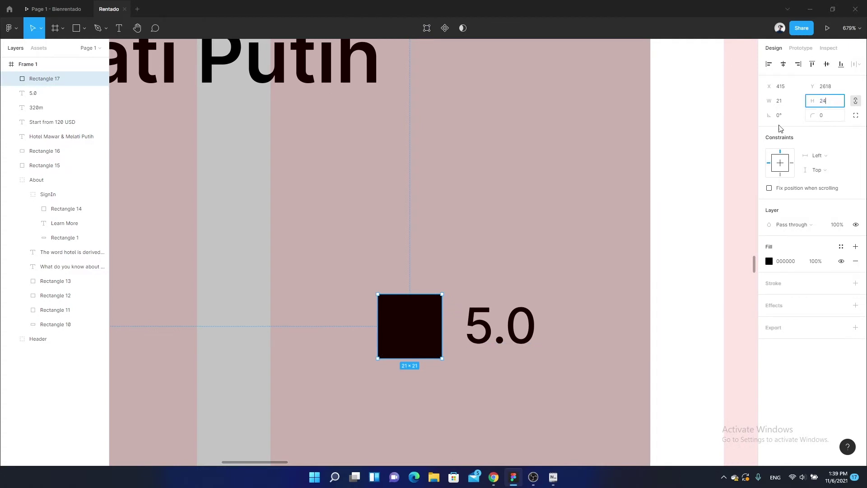
key("Return")
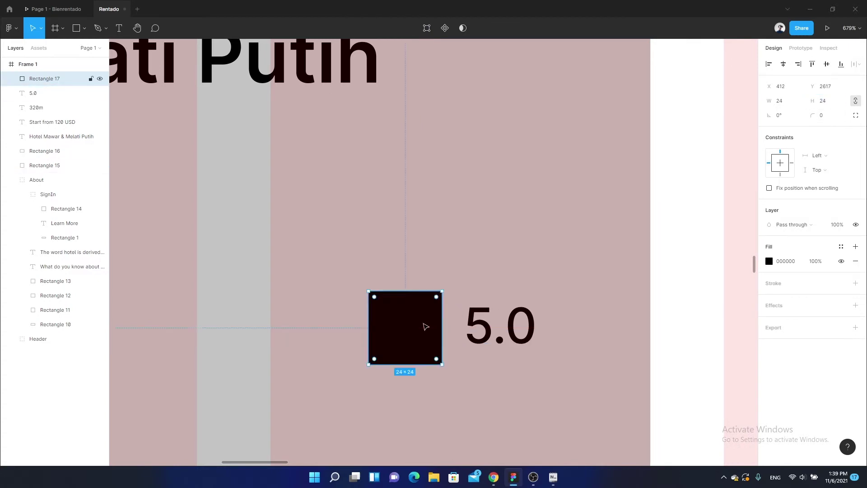
key("Right")
key("Right")
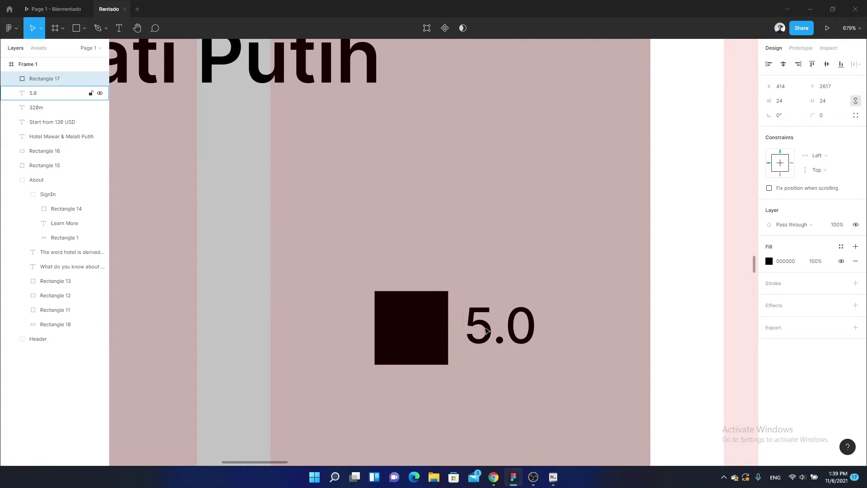
left_click(487, 330, "shift")
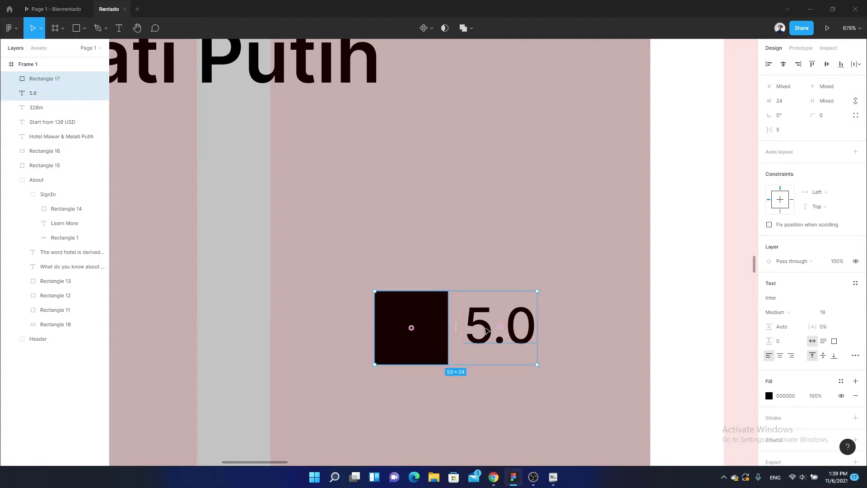
key("ctrl+g")
Align the rating group to the image's right edge and level with the price text
scroll(487, 330, "down", 5)
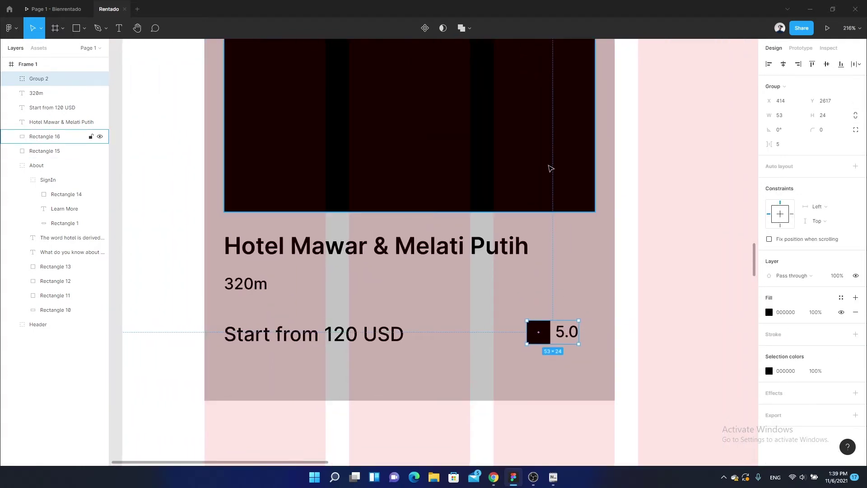
left_click(550, 169, "shift")
key("alt+d")
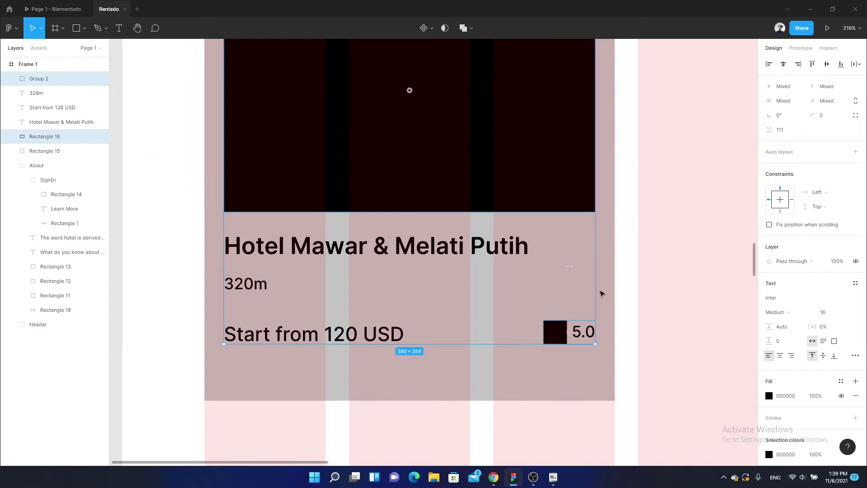
key("Escape")
scroll(575, 344, "down", 2)
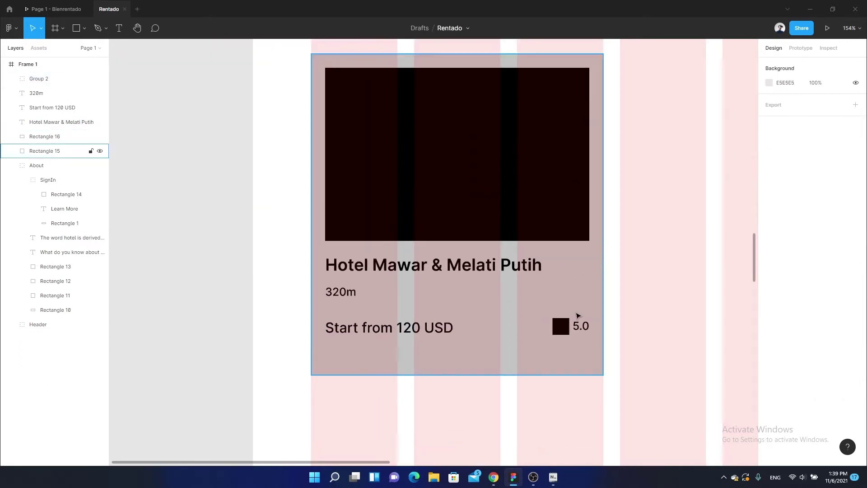
scroll(569, 352, "up", 1)
left_click(562, 360)
left_click(412, 362, "shift")
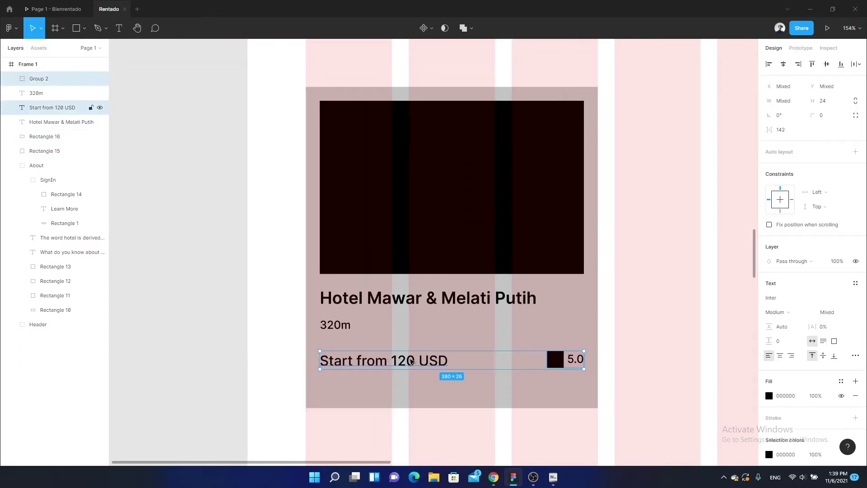
left_click(827, 64)
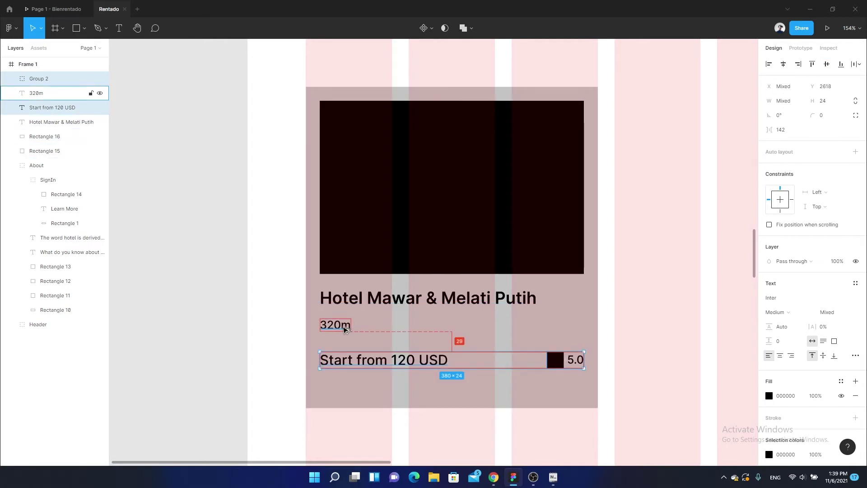
key("Down")
scroll(344, 335, "down", 1)
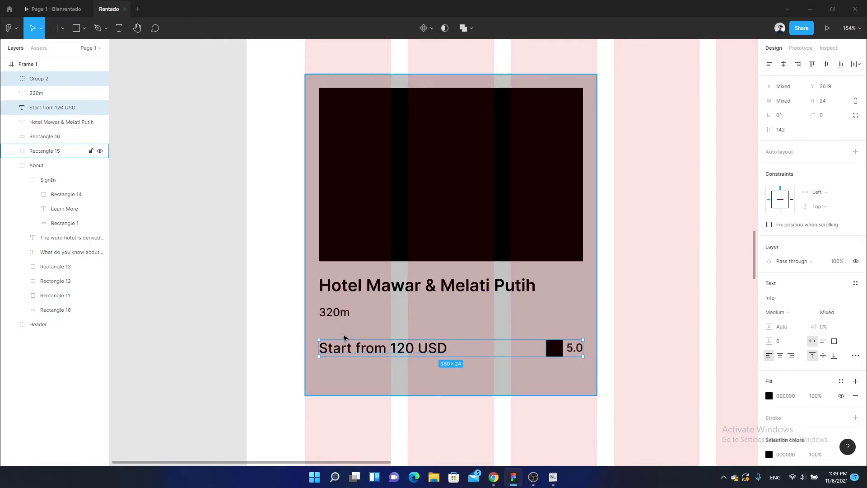
Set the card background rectangle's height to 441
left_click(366, 374)
left_click(825, 101)
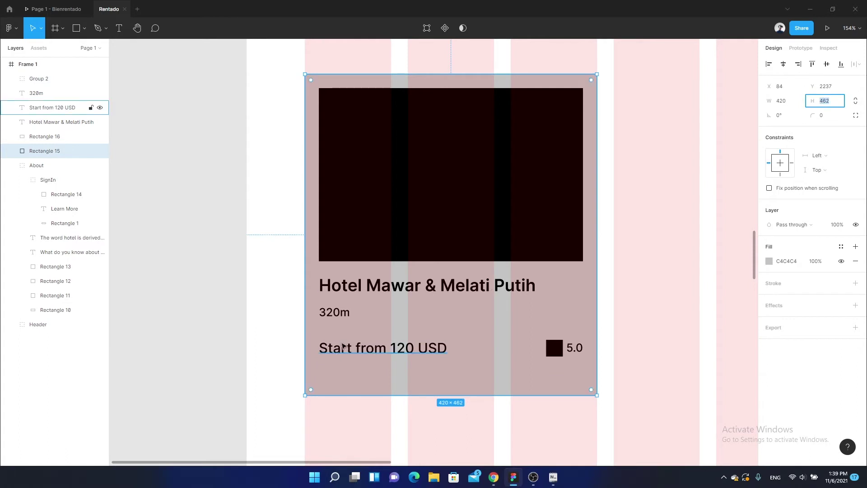
key("alt")
key("shift+Down")
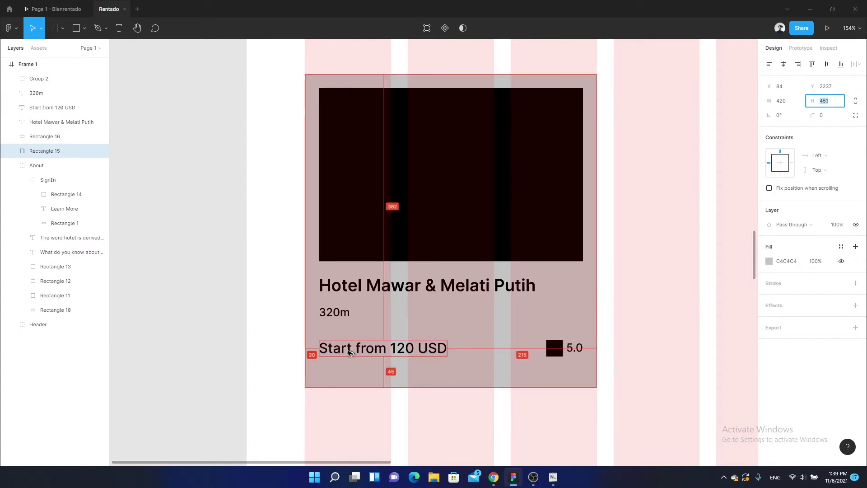
key("shift+Down")
key("Down")
key("Return")
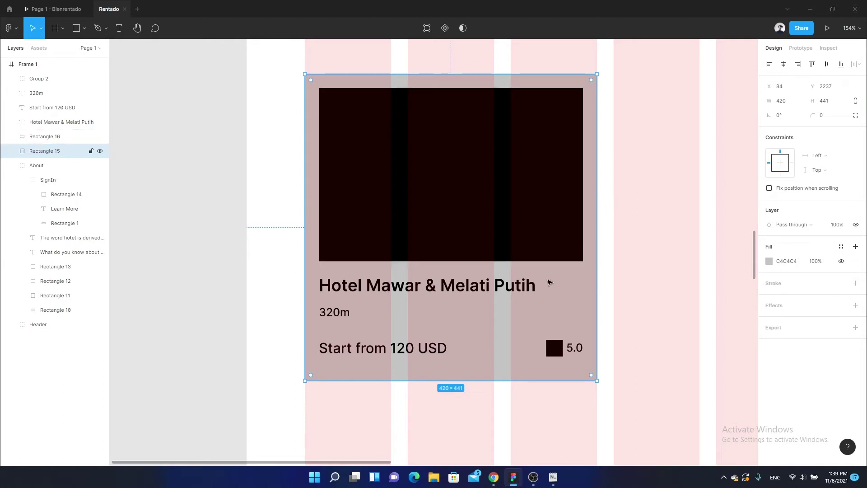
Give the card and its dark image rounded corners of radius 12
left_click(830, 116)
left_click(488, 204)
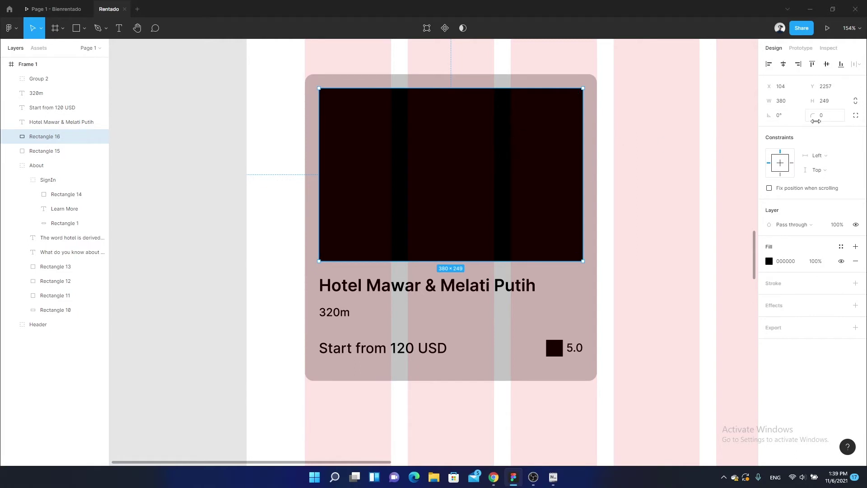
type("2")
key("Return")
left_click(637, 219)
scroll(521, 319, "down", 5)
Group the card's layers and duplicate it into a row of four cards
scroll(520, 361, "up", 2)
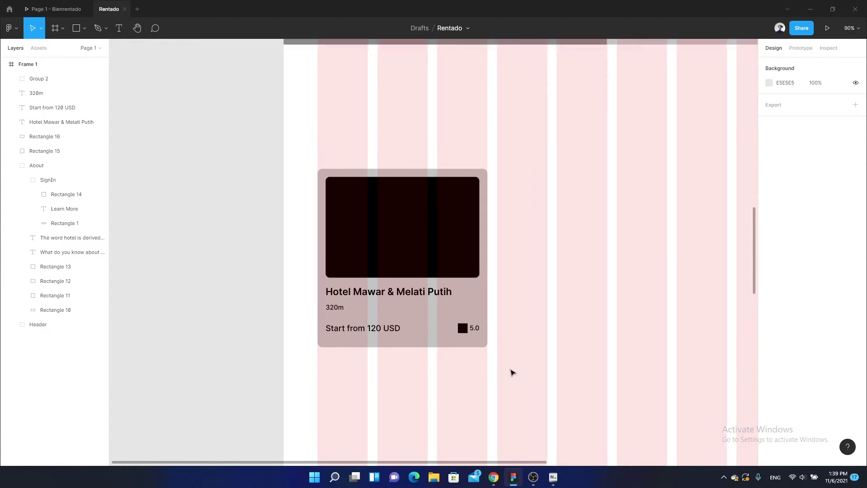
left_click_drag(511, 370, 326, 159)
key("ctrl+g")
scroll(337, 172, "down", 2)
scroll(336, 172, "down", 2)
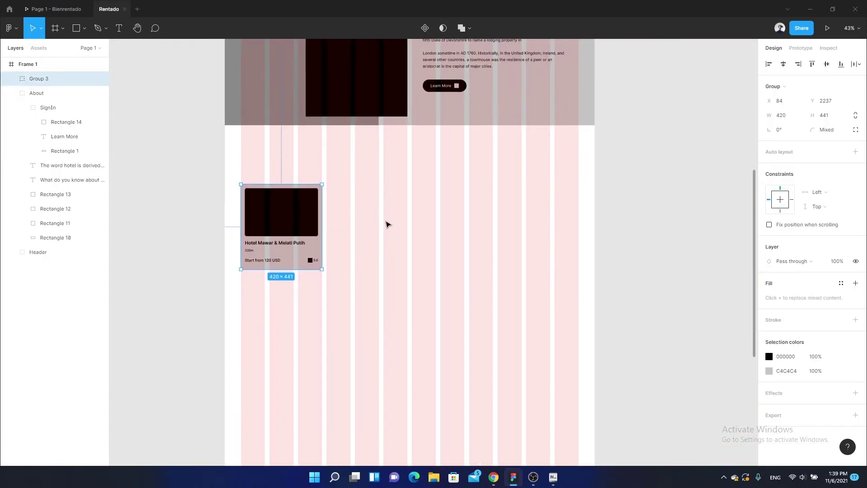
scroll(387, 222, "down", 2)
left_click_drag(283, 224, 587, 238, "alt")
scroll(548, 231, "up", 1)
scroll(555, 237, "up", 3)
scroll(588, 238, "down", 3)
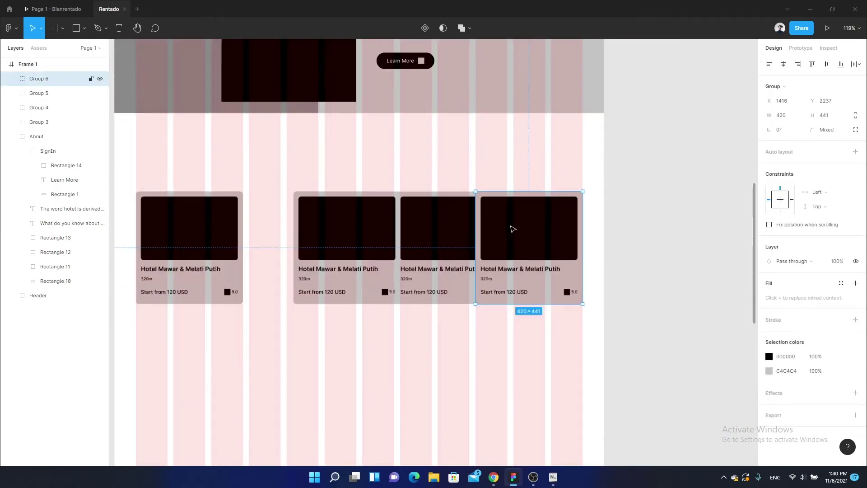
Distribute the four hotel cards with even 24 px horizontal spacing
left_click_drag(631, 358, 345, 252)
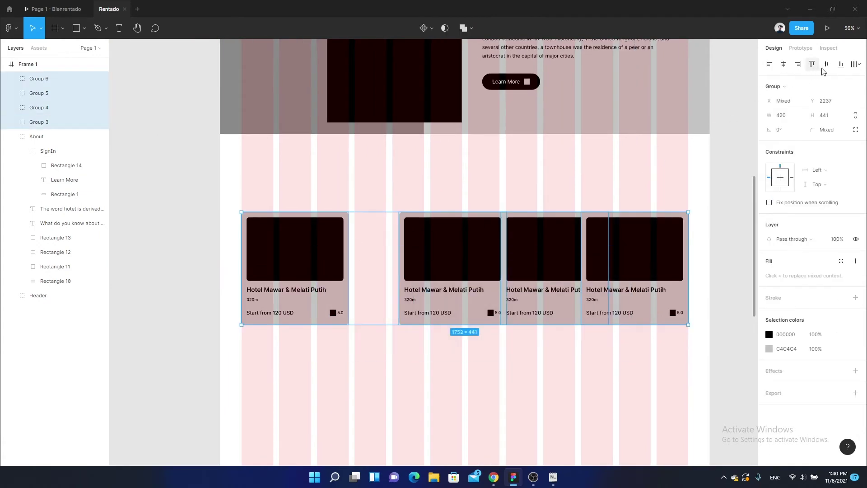
left_click(860, 64)
left_click(804, 112)
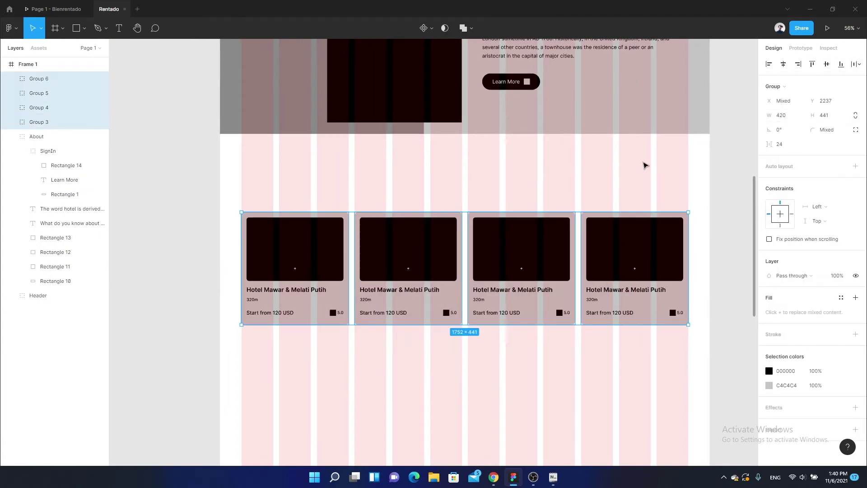
left_click(563, 180)
scroll(422, 173, "up", 2)
scroll(289, 191, "up", 2)
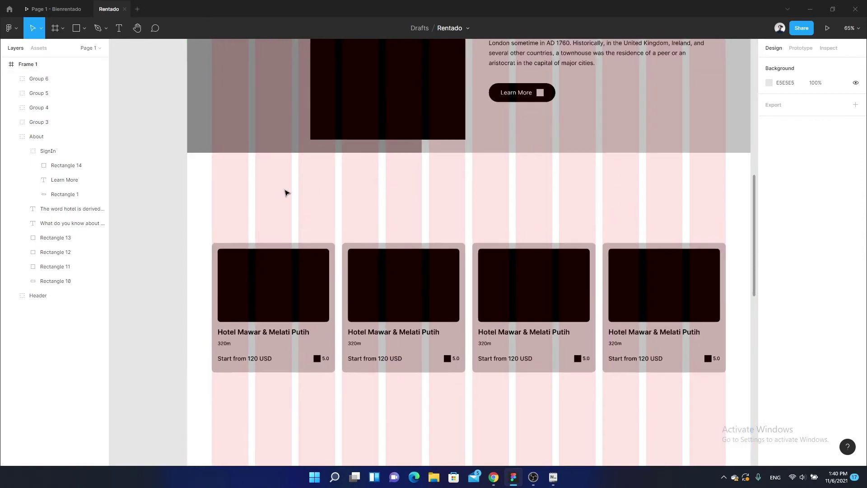
scroll(356, 221, "up", 2)
scroll(360, 217, "up", 1)
Add the heading 'We provide the best homestay for you' in Semi Bold, size 48
key("t")
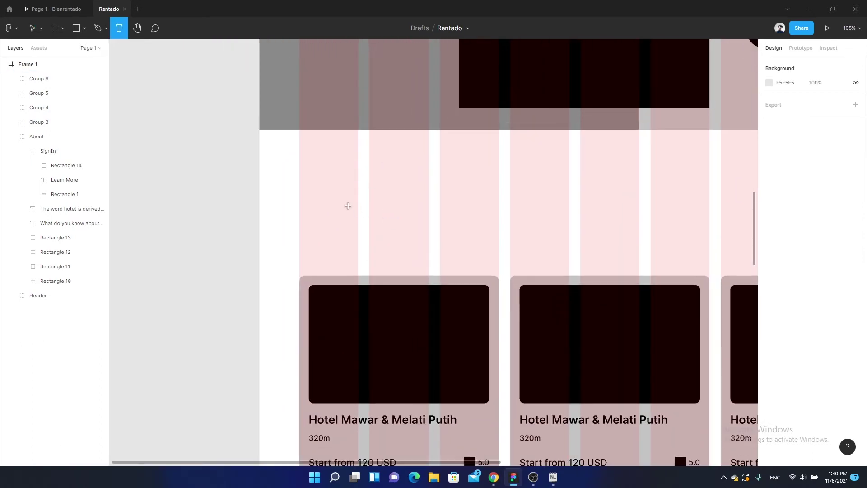
left_click(349, 206)
type("We")
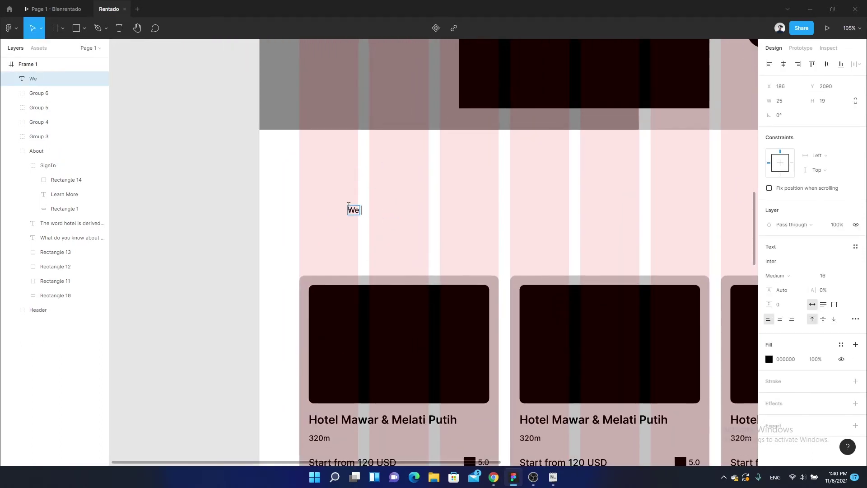
type(" provide the best")
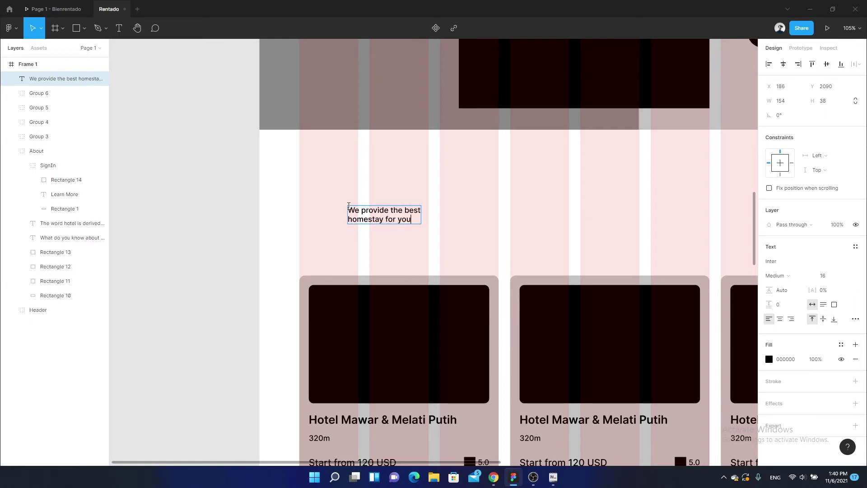
key("Escape")
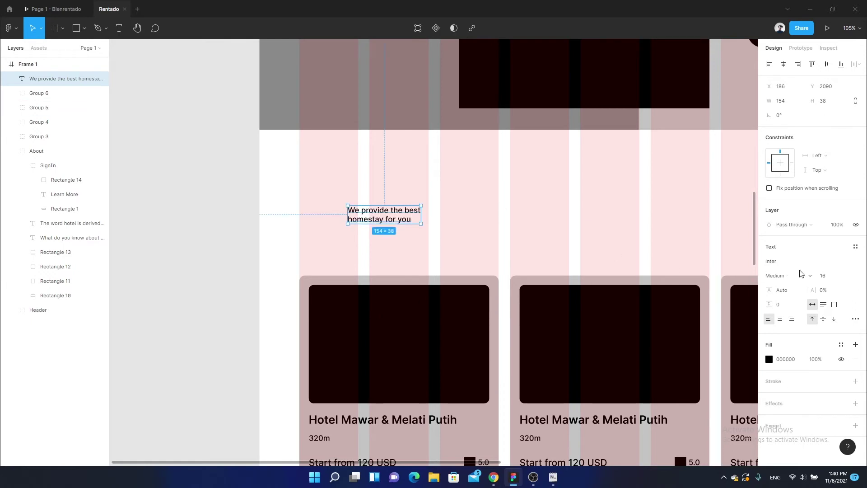
left_click(826, 276)
key("Return")
left_click(792, 273)
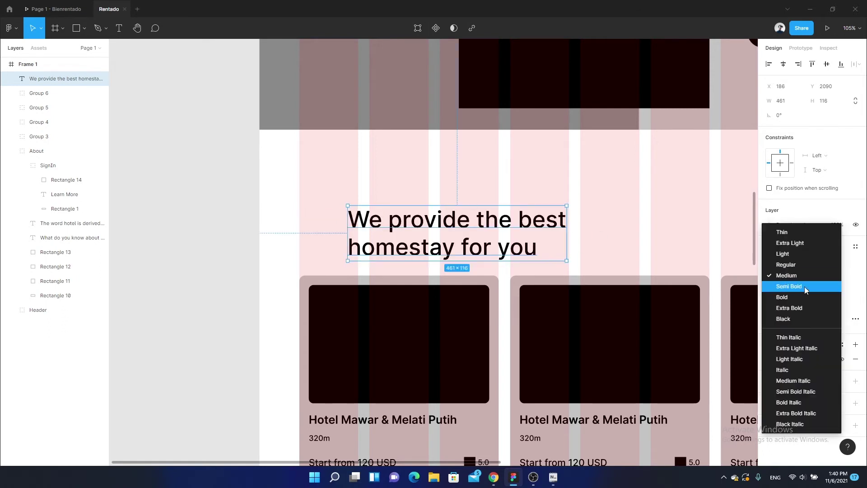
left_click(807, 292)
Move the heading above the cards, aligned with their left edge at X 84
left_click_drag(478, 237, 430, 220)
left_click_drag(449, 319, 336, 232)
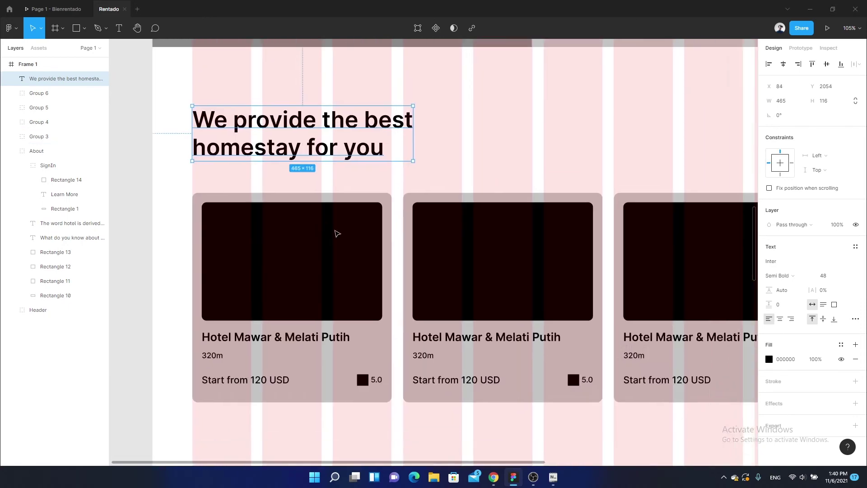
scroll(337, 232, "down", 5, "ctrl")
left_click_drag(571, 353, 321, 211)
Nudge the four hotel cards and the heading up together
scroll(320, 212, "up", 2, "ctrl")
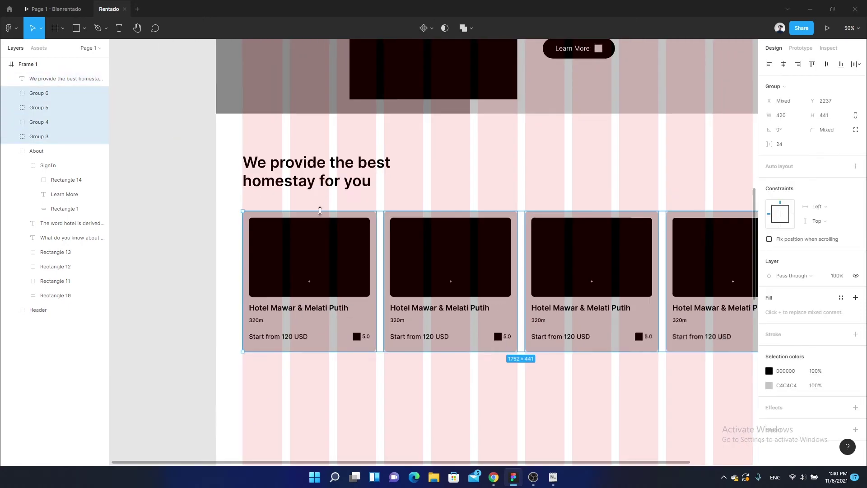
key("Up")
key("Up")
key("Up")
key("Up")
key("Up")
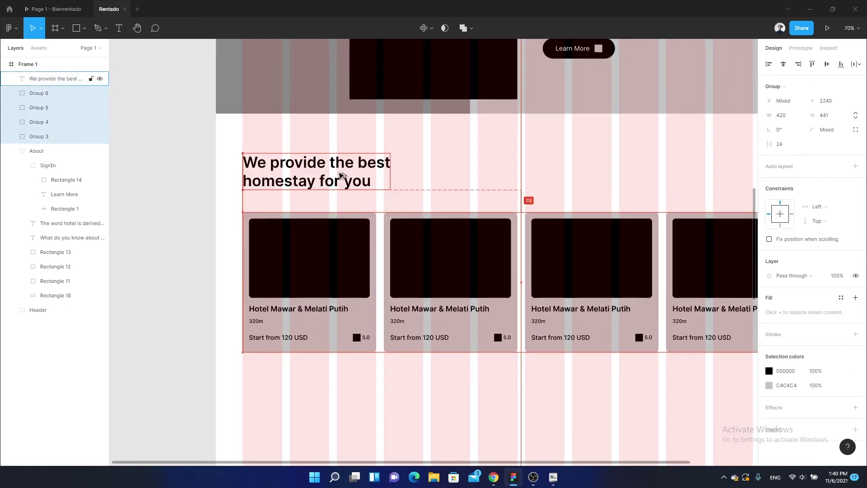
key("Up")
key("Up")
left_click(342, 175, "shift")
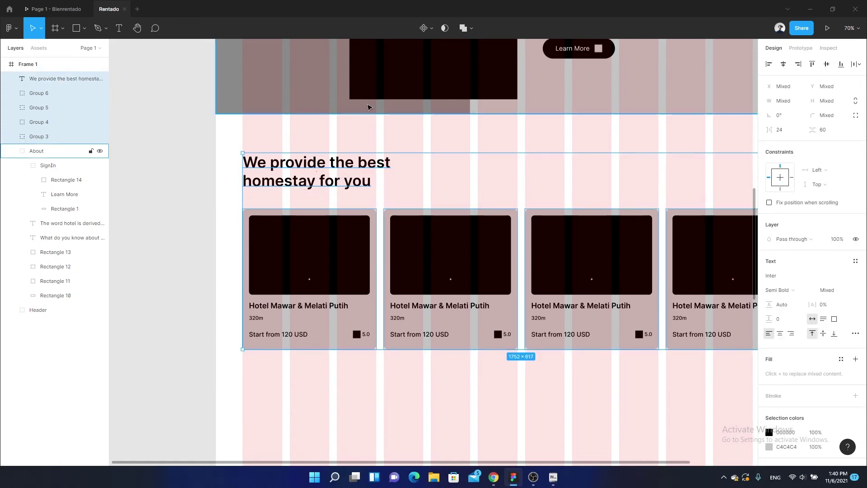
key("Up")
key("Up")
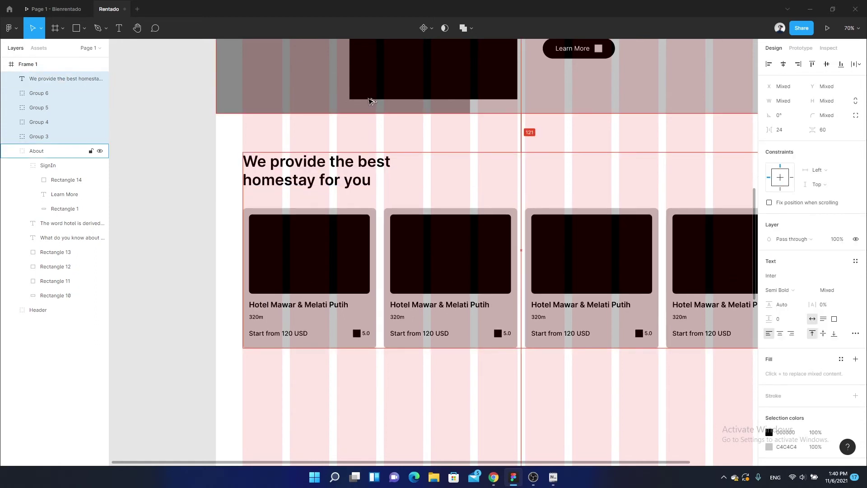
key("Up")
left_click(475, 131)
Select the Learn More button group to copy it
scroll(377, 159, "up", 3)
scroll(378, 159, "right", 5)
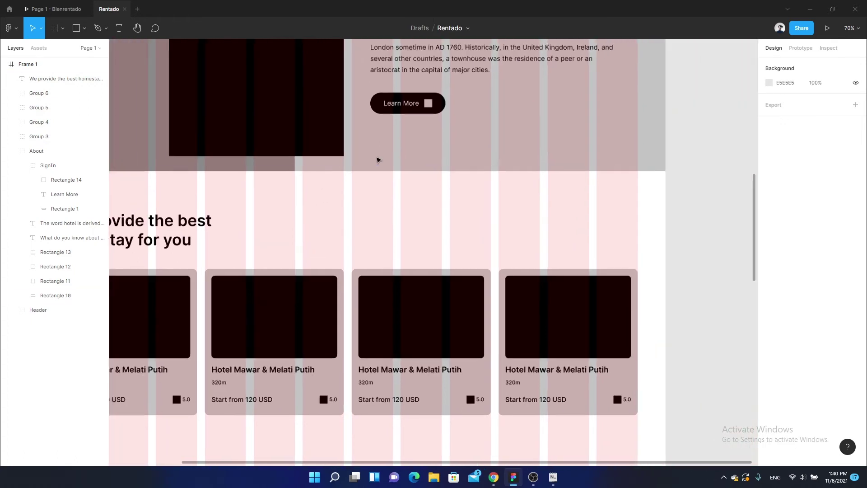
scroll(421, 134, "up", 1, "ctrl")
left_click(411, 108)
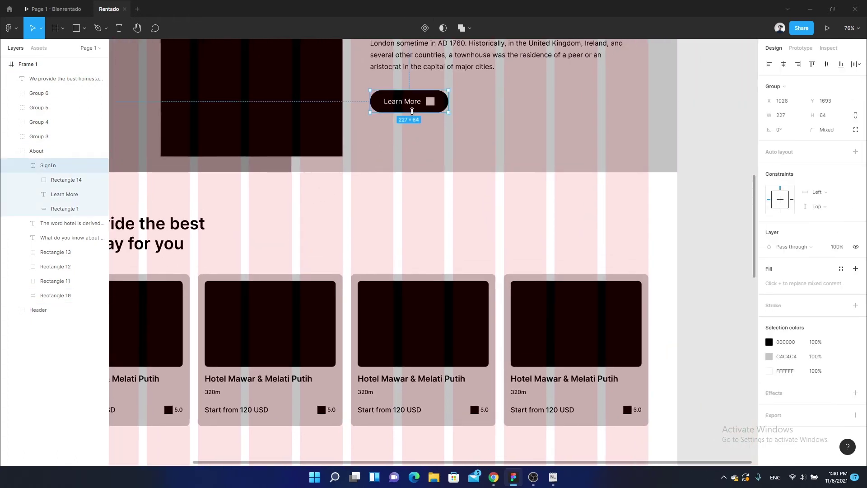
left_click(536, 243)
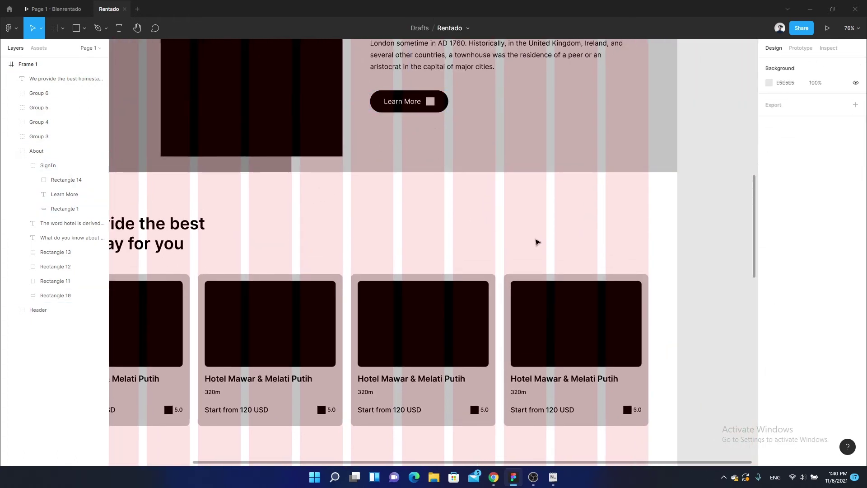
Paste a copy of the Learn More button and move it beside the heading row
scroll(490, 204, "up", 3, "ctrl")
scroll(445, 170, "up", 3, "ctrl")
key("ctrl+v")
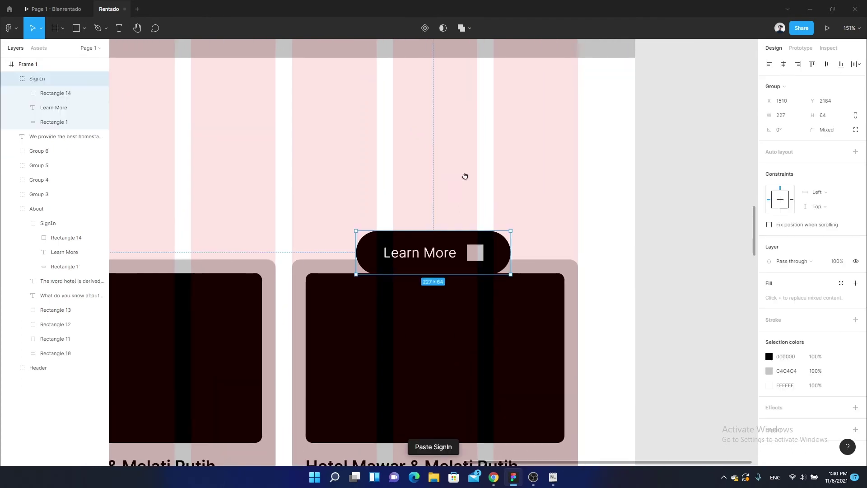
scroll(464, 176, "up", 1)
scroll(465, 176, "left", 2)
left_click_drag(513, 291, 580, 230)
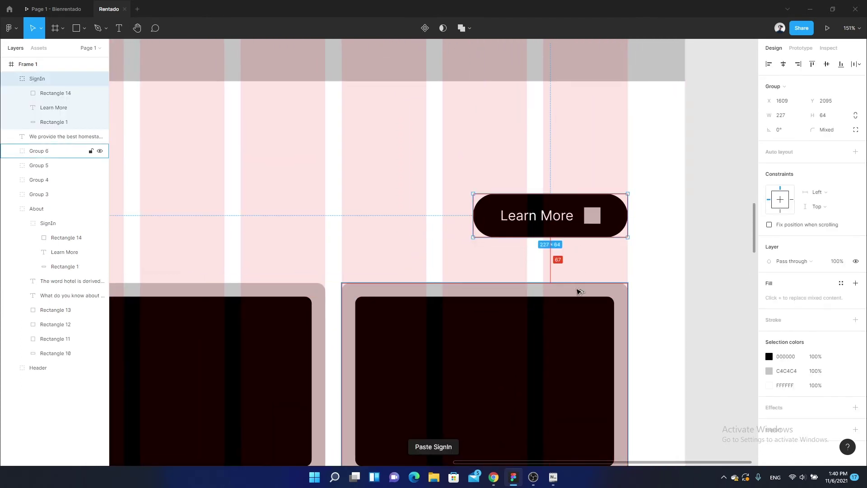
Vertically centre the copied button with the heading
scroll(505, 229, "down", 5, "ctrl")
scroll(316, 224, "left", 2)
left_click(342, 219, "shift")
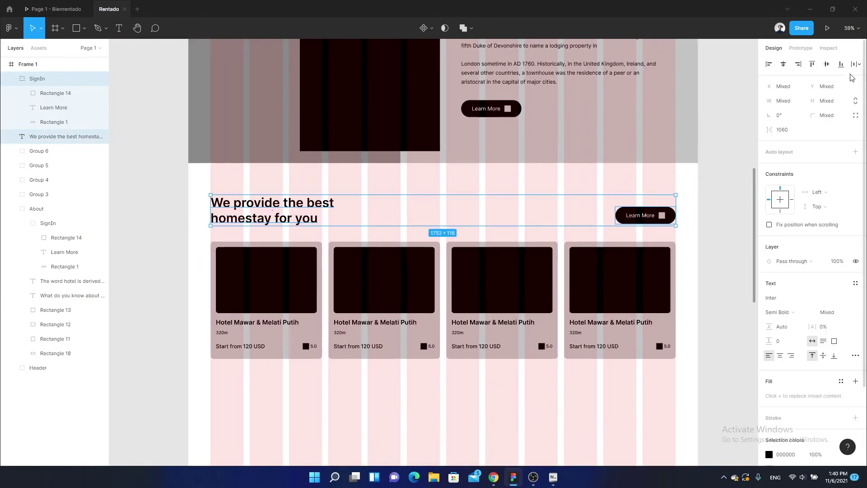
left_click(827, 64)
left_click(599, 177)
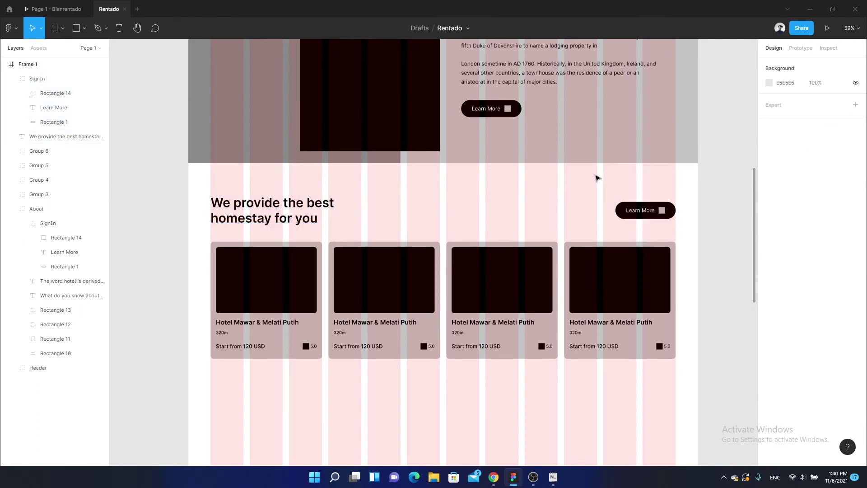
scroll(639, 209, "up", 1, "ctrl")
scroll(612, 220, "up", 3, "ctrl")
scroll(503, 255, "up", 3, "ctrl")
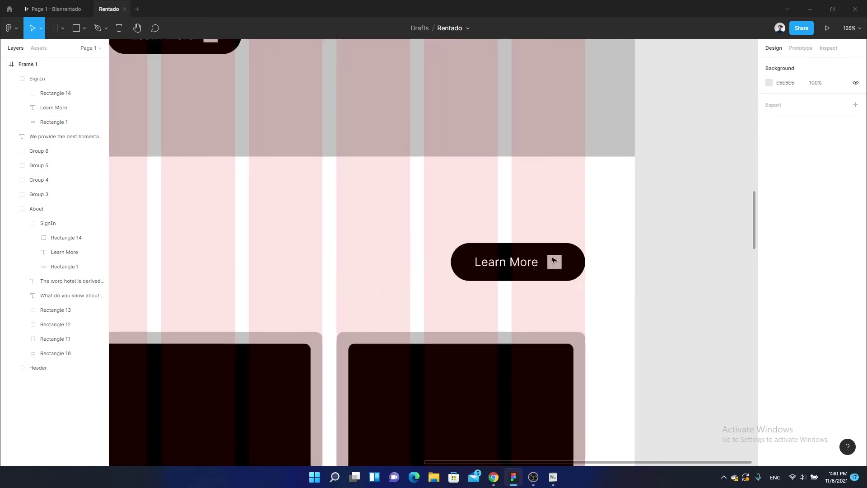
scroll(455, 280, "up", 3, "ctrl")
Change the copied button's label to 'View All'
left_click(453, 276, "ctrl")
double_click(453, 275)
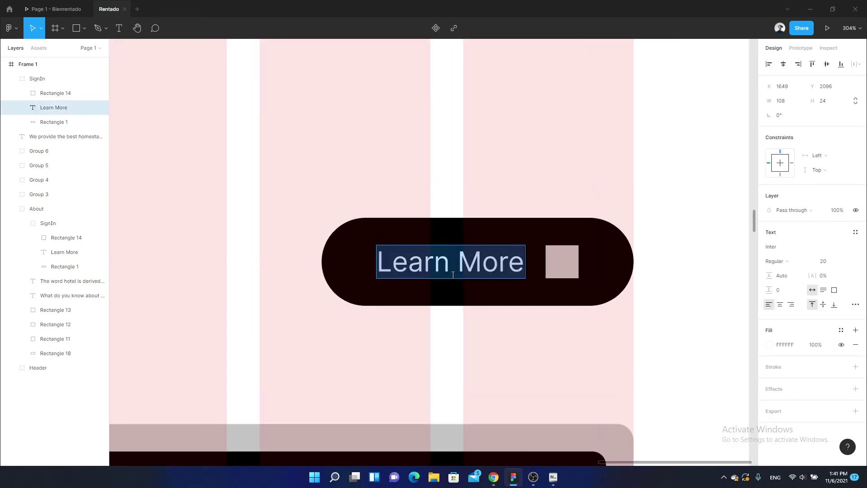
type("Ve")
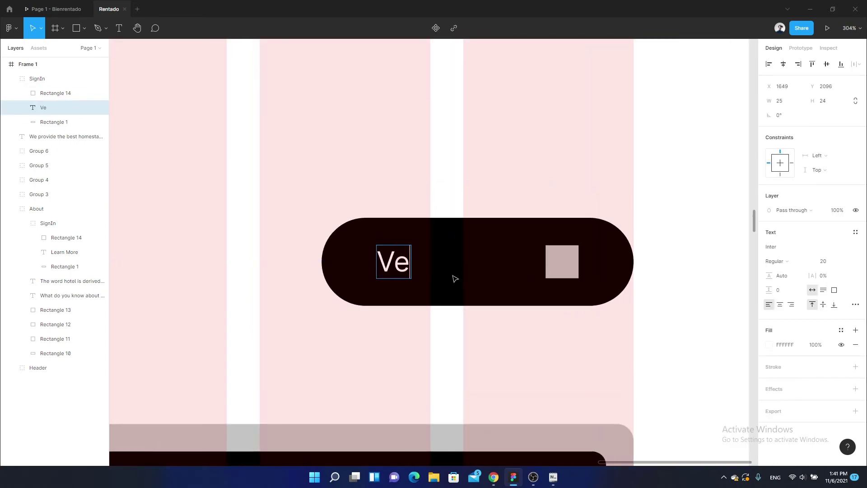
type("iew")
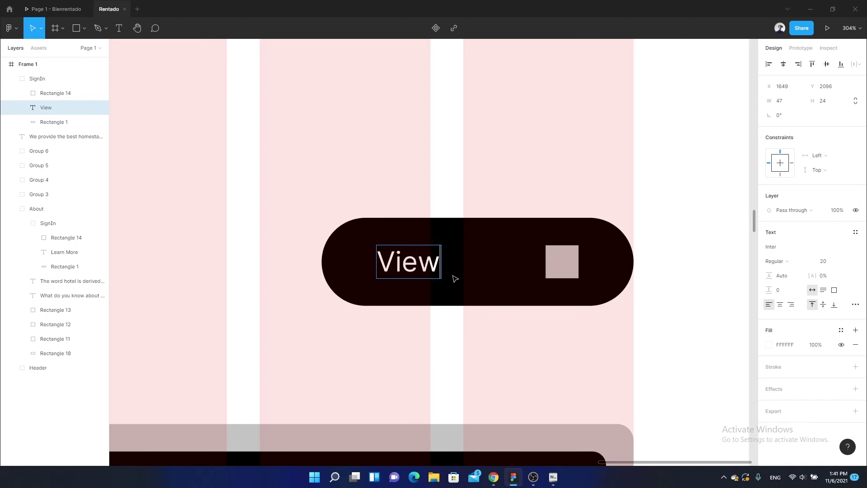
type(" All")
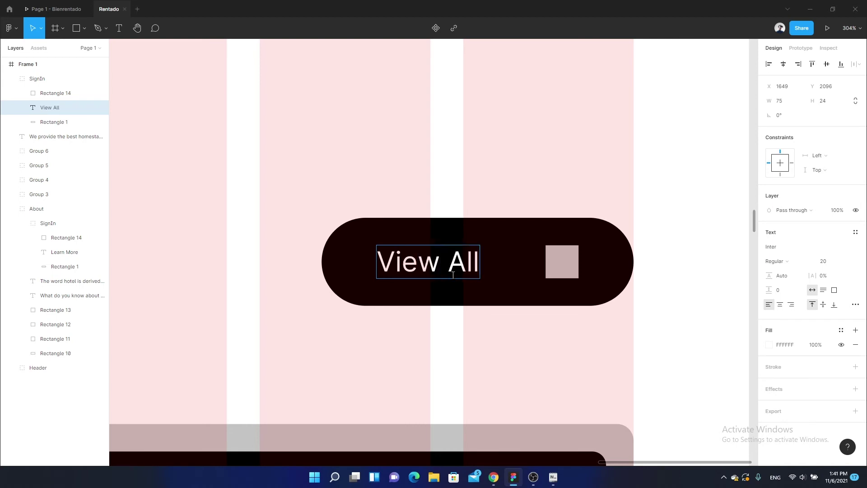
key("Escape")
Move the square to 15 px after the label and group it with the View All text
left_click(562, 262)
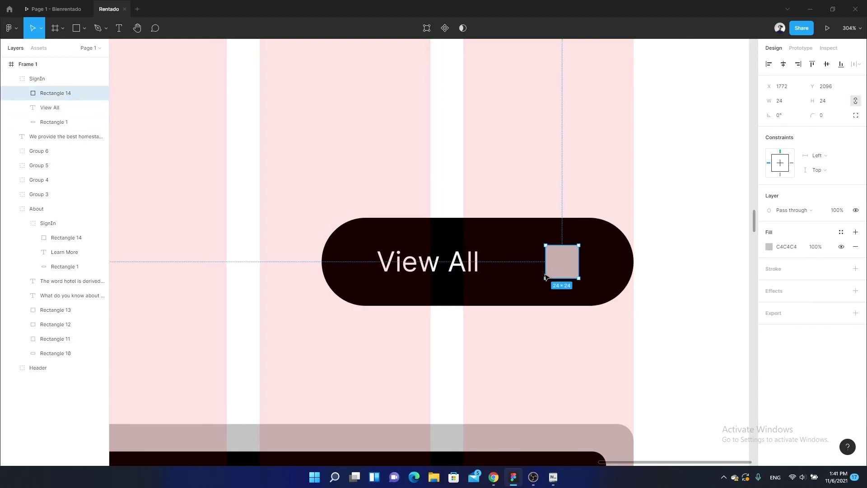
key("Left")
key("Left")
key("Left")
key("shift+Left")
key("shift+Left")
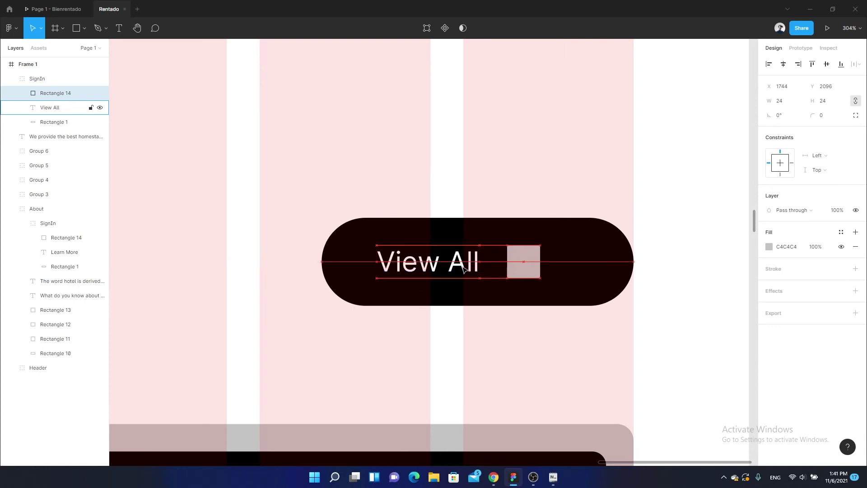
key("Left")
key("Left")
key("Left")
key("Left")
key("Left")
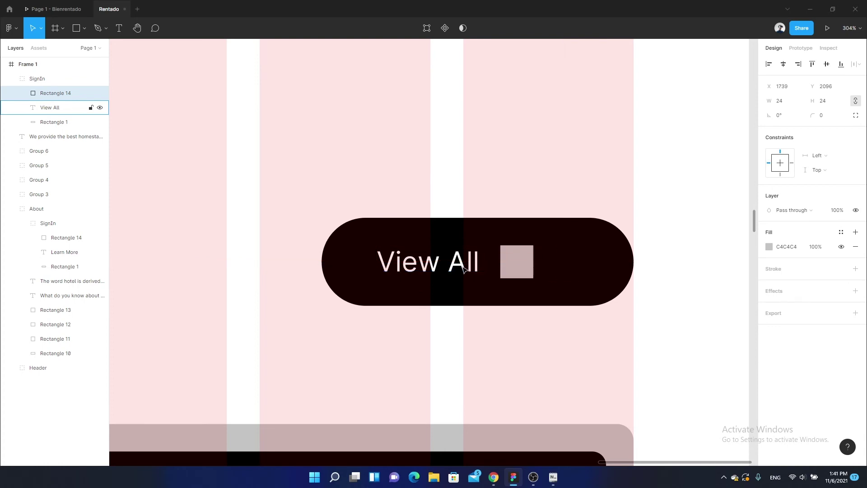
left_click(464, 269, "shift")
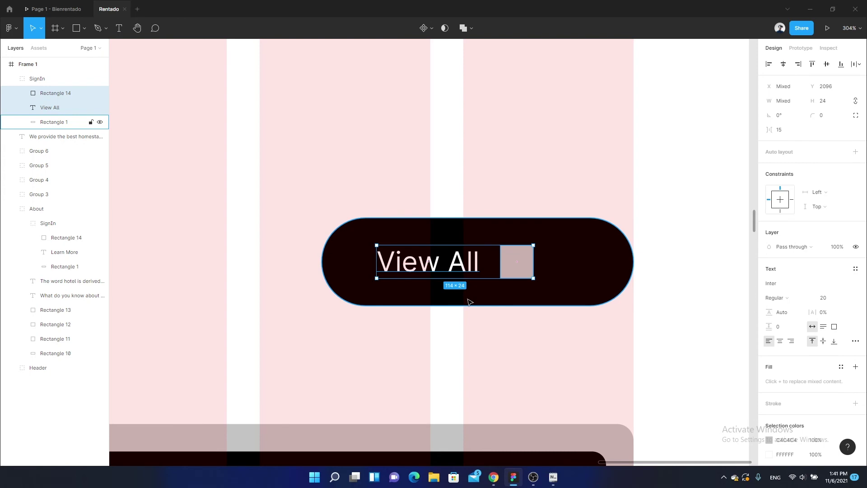
key("ctrl+g")
Narrow the pill background to 194 wide so the padding matches on both sides
left_click(478, 302)
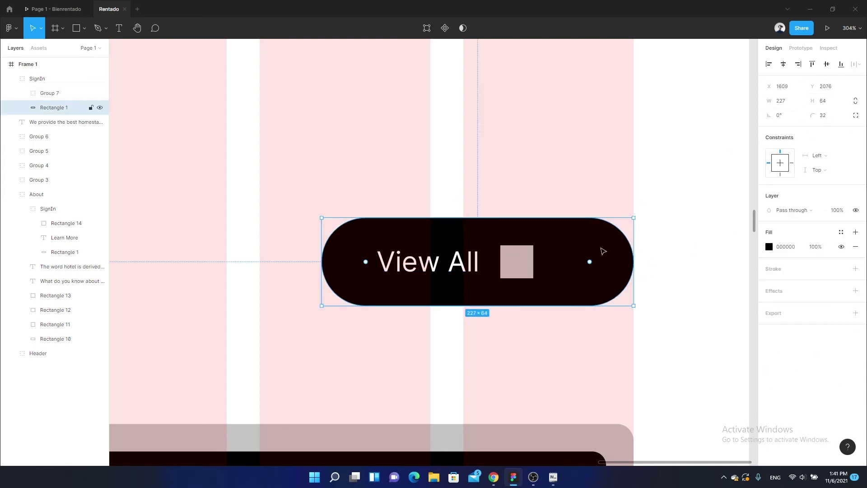
key("alt")
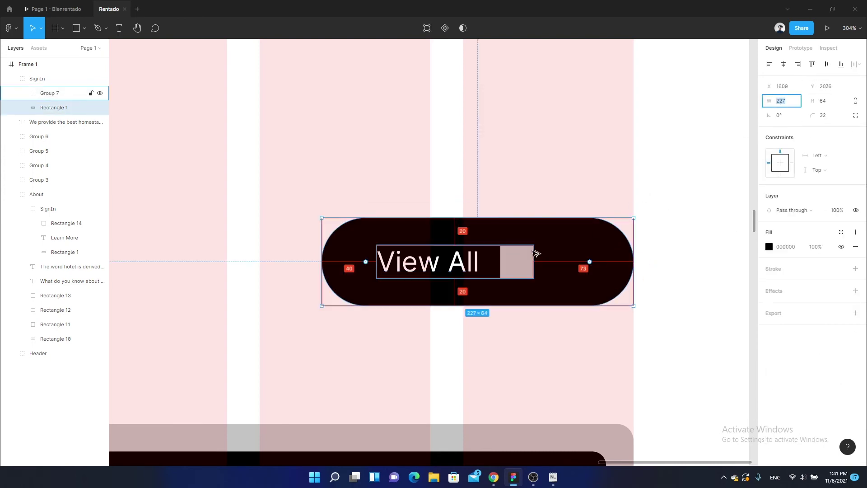
key("Down")
key("Down")
key("Down")
key("Down")
key("Down")
key("Down")
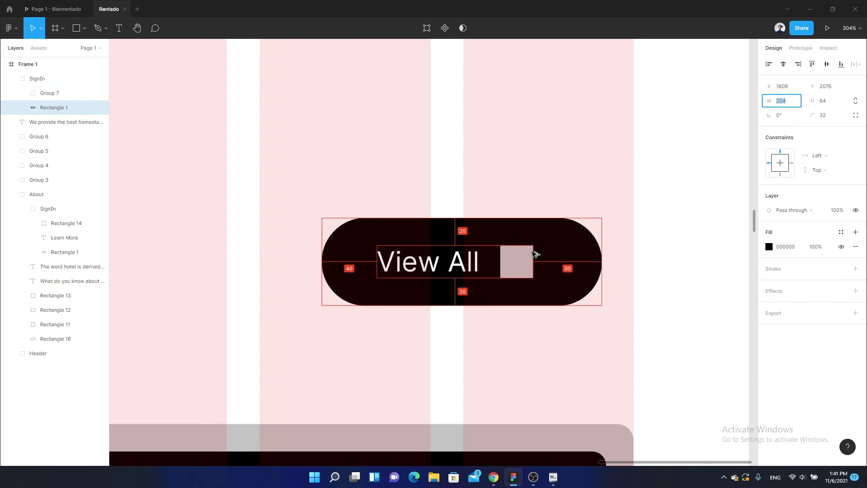
key("Down")
key("Down")
key("Down")
left_click(509, 314)
left_click(521, 290)
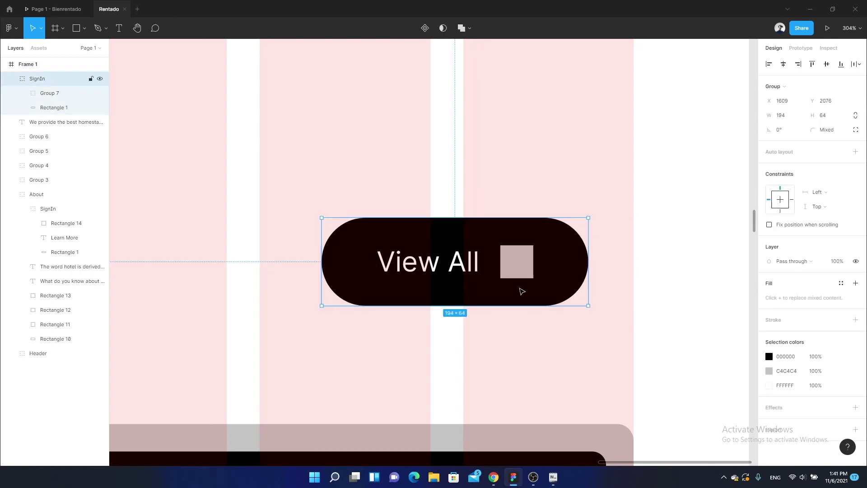
scroll(521, 345, "right", 4)
scroll(492, 325, "left", 3)
scroll(493, 326, "down", 5, "ctrl")
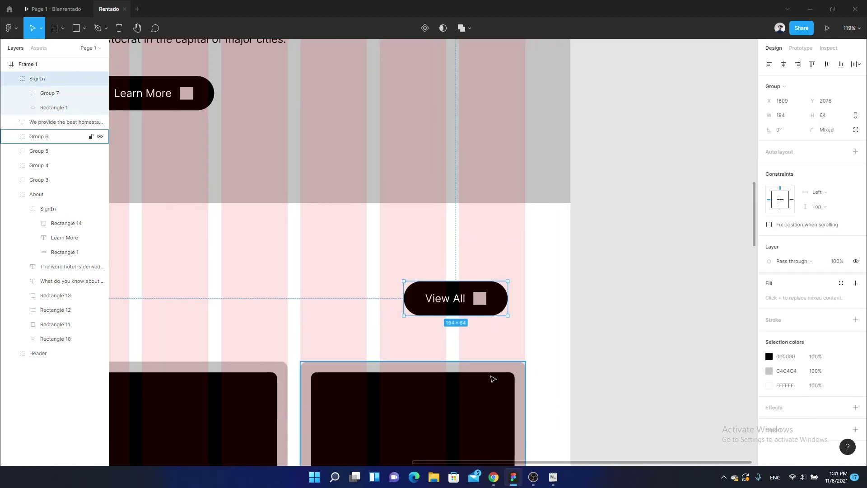
left_click(569, 363)
scroll(568, 364, "down", 5, "ctrl")
scroll(606, 284, "down", 2)
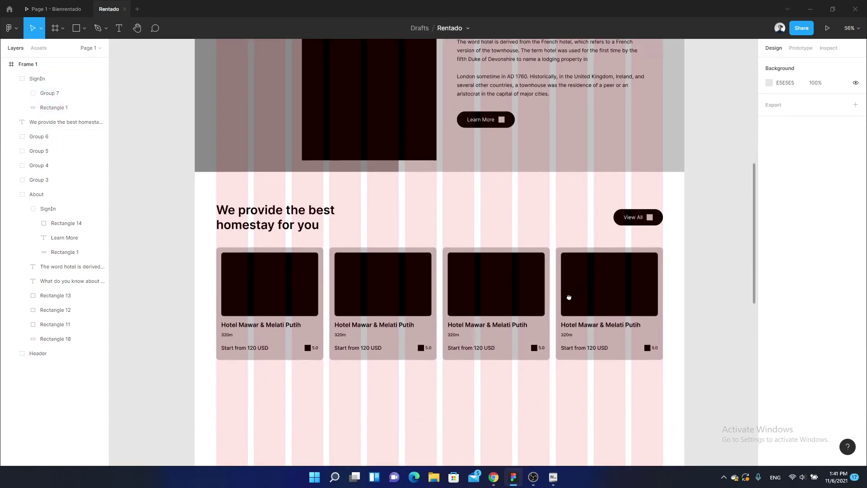